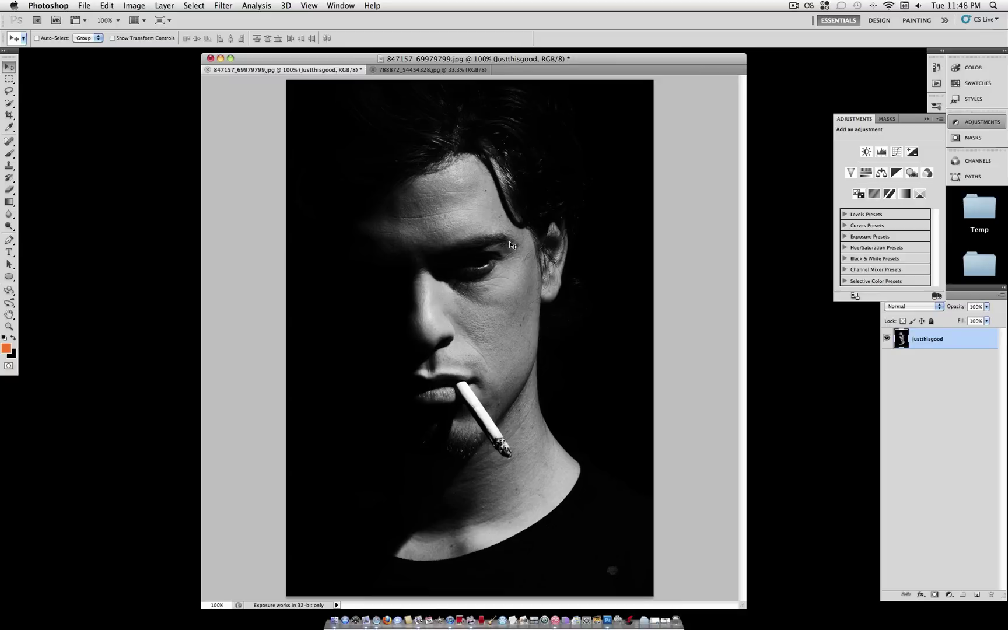
# Desaturate the portrait to black and white.
pyautogui.click(129, 4)
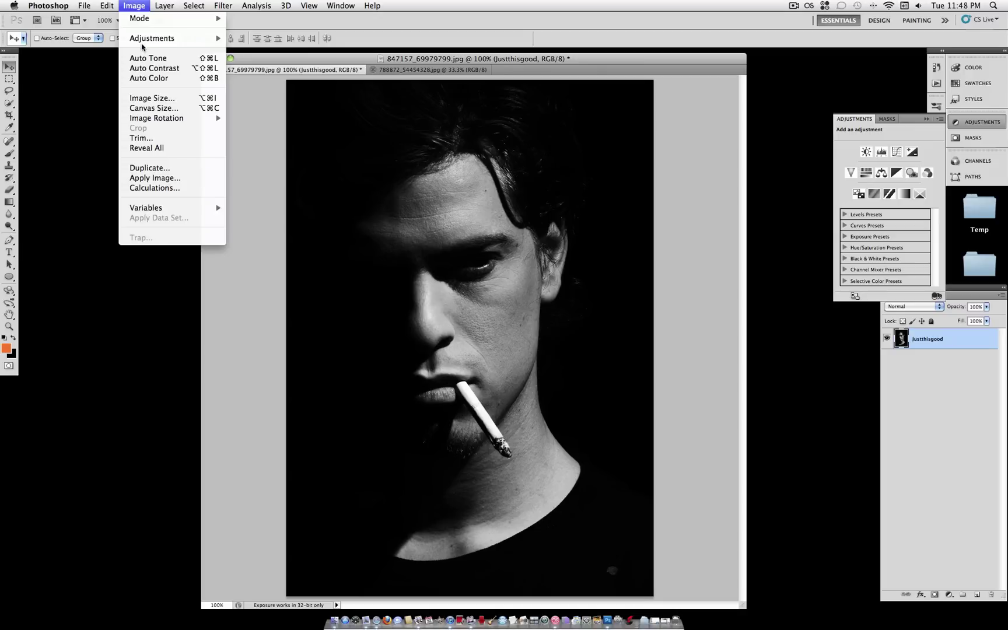
pyautogui.moveTo(147, 38)
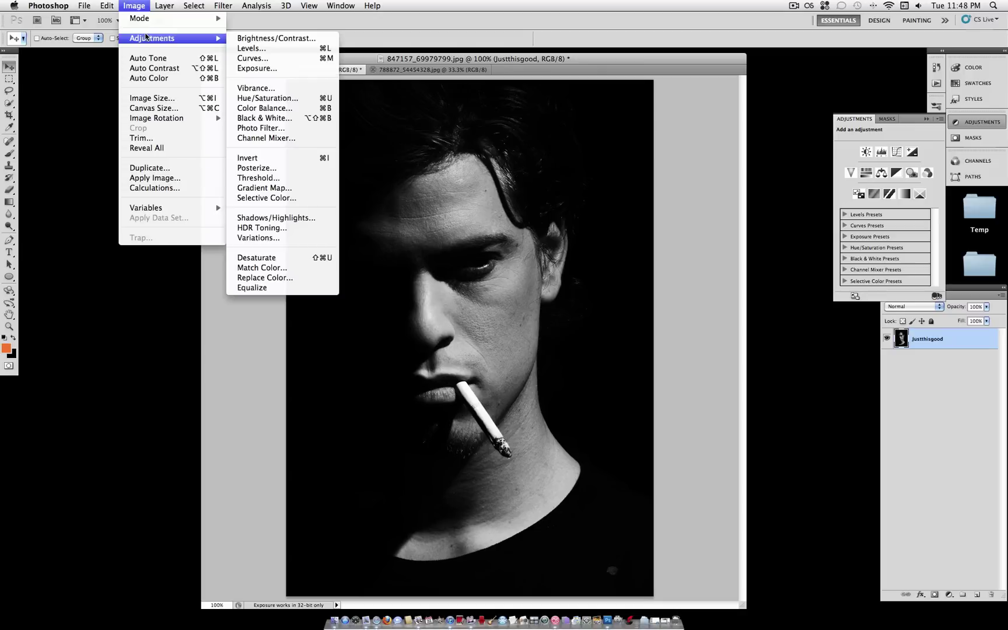
pyautogui.click(306, 257)
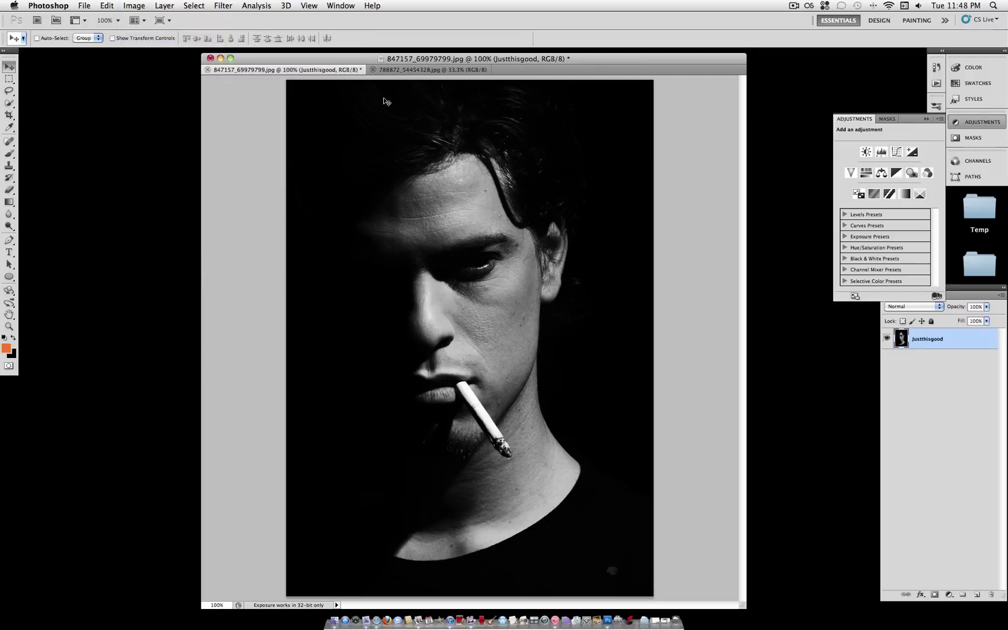
# Copy the smoke photo into the portrait document as Layer 1 and minimize the smoke window.
pyautogui.click(429, 70)
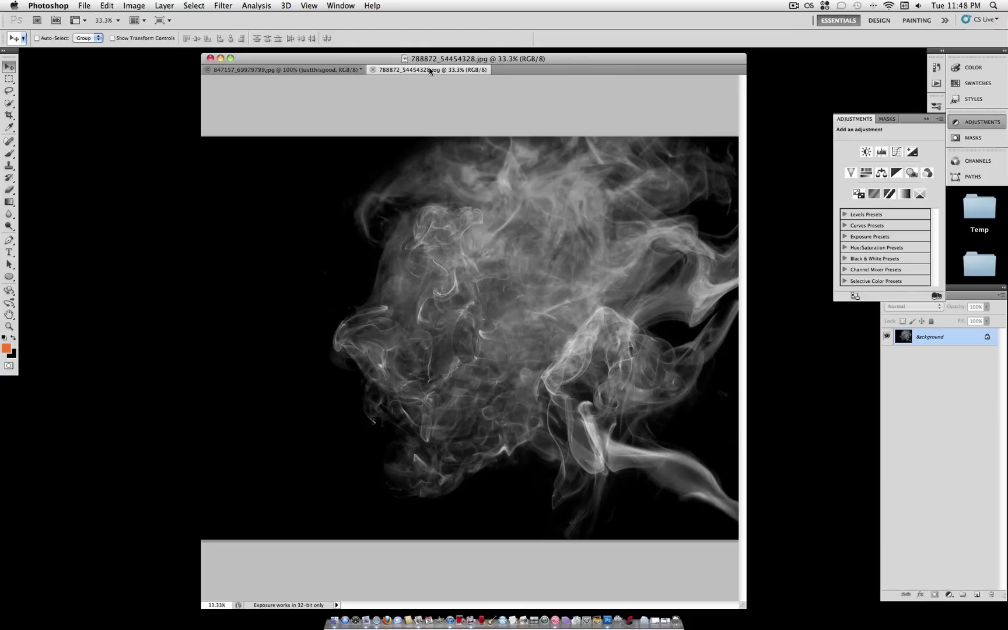
pyautogui.moveTo(442, 73); pyautogui.dragTo(585, 228)
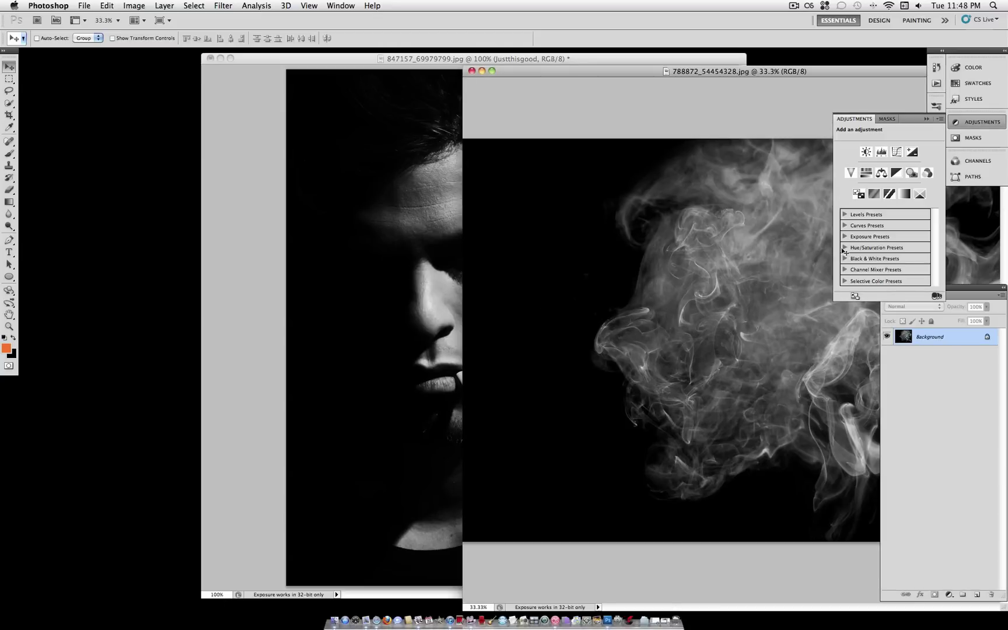
pyautogui.moveTo(952, 343); pyautogui.dragTo(431, 286)
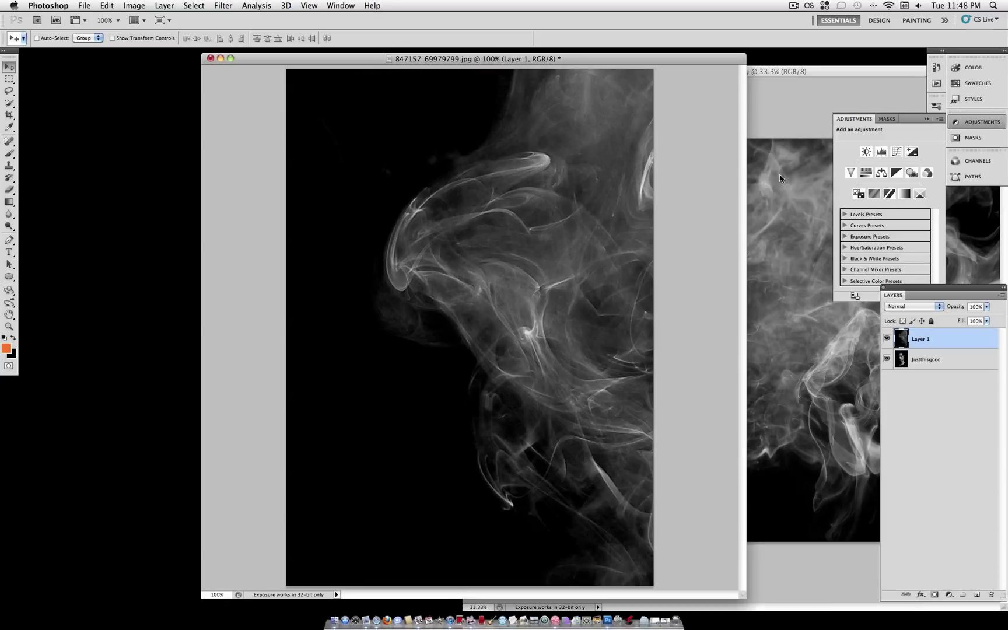
pyautogui.click(811, 177)
pyautogui.click(482, 71)
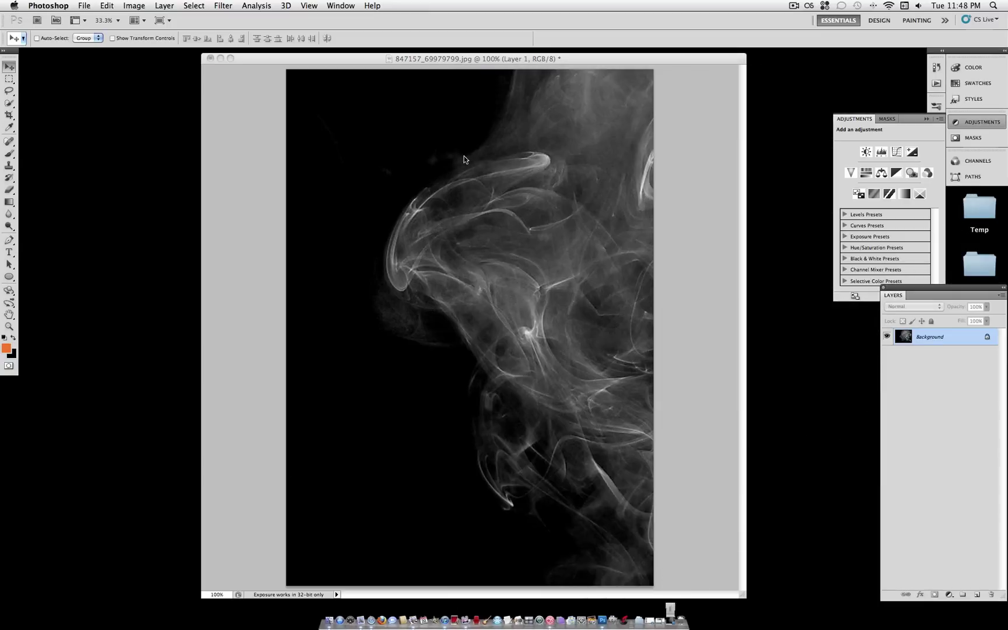
# Shift the smoke layer right and down, mostly off the canvas, using Free Transform.
pyautogui.moveTo(457, 150); pyautogui.dragTo(582, 229)
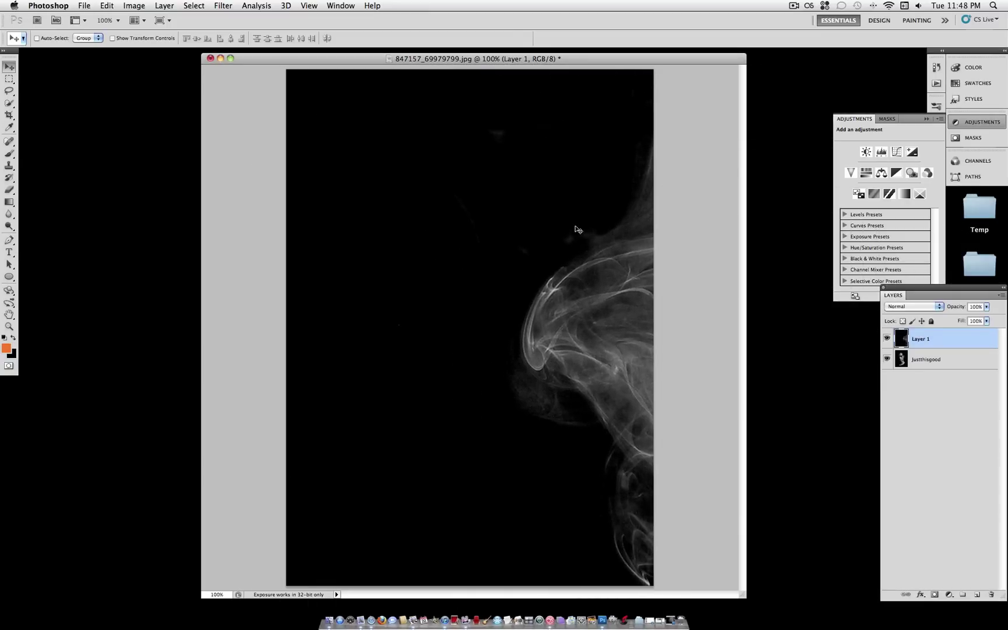
pyautogui.press('super+t')
pyautogui.moveTo(441, 189); pyautogui.dragTo(583, 393)
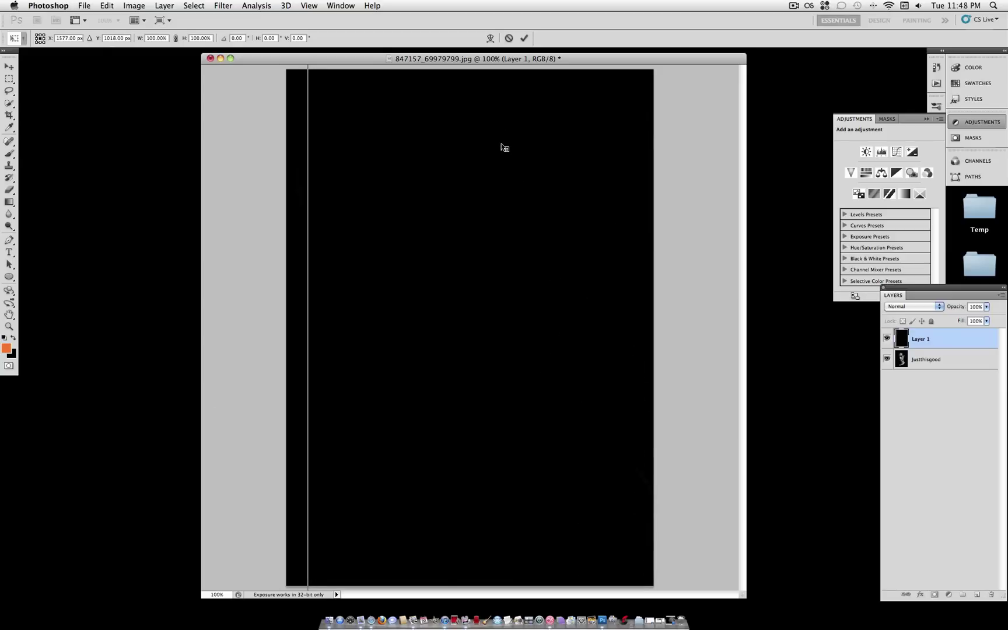
# Scale the smoke layer down, commit it at 100% zoom, and position it over the upper portrait.
pyautogui.press('super+0')
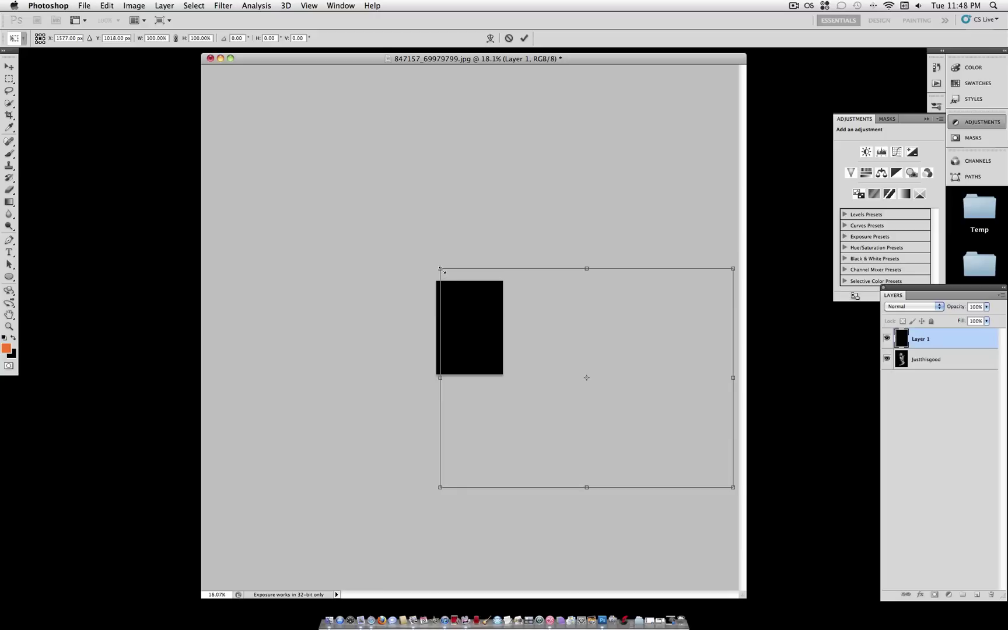
pyautogui.moveTo(440, 269); pyautogui.dragTo(455, 299)
pyautogui.press('Return')
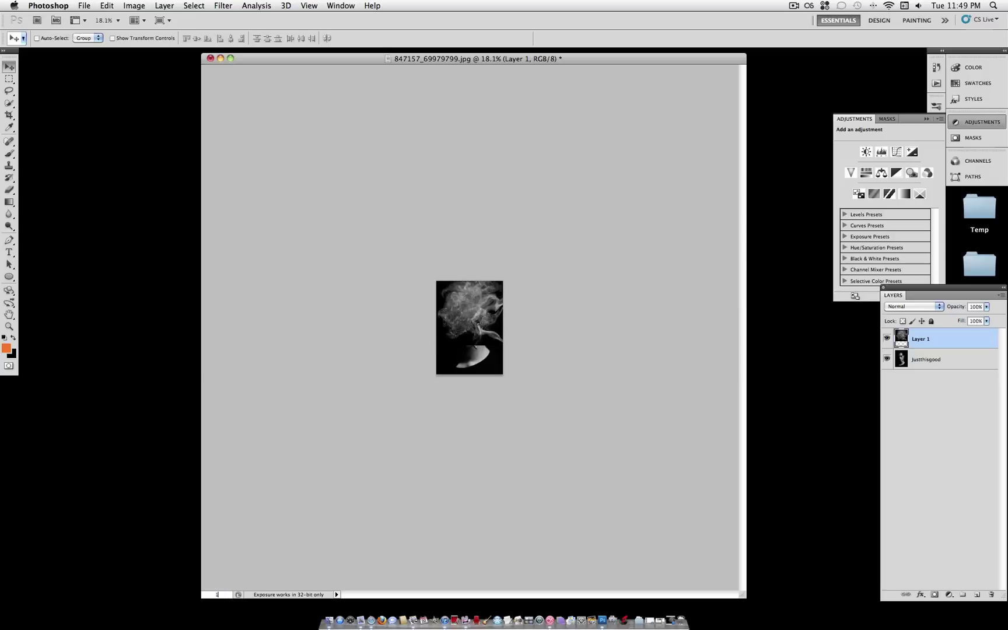
pyautogui.press('Return')
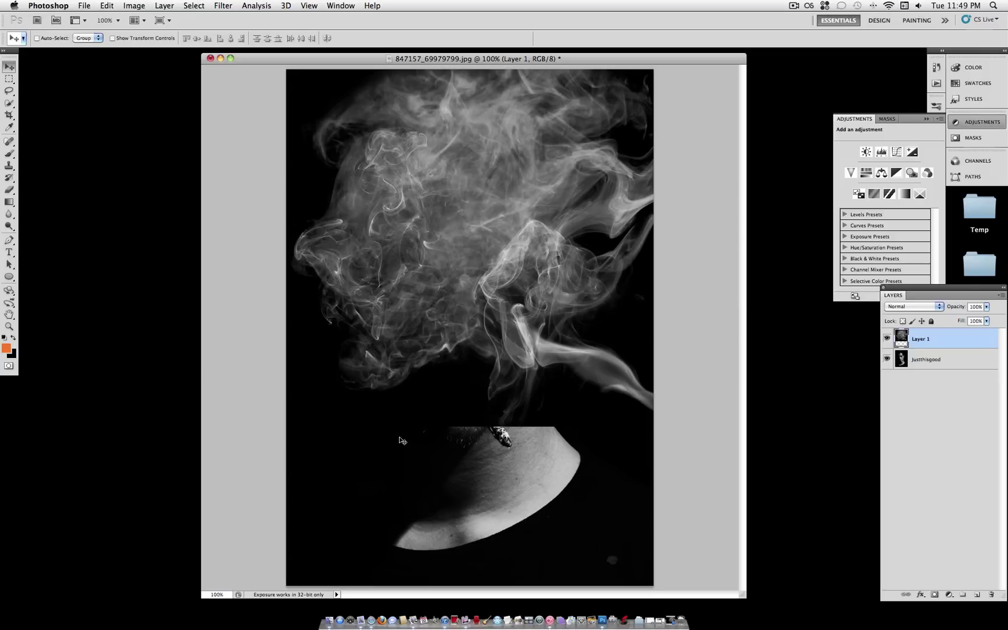
pyautogui.moveTo(528, 272); pyautogui.dragTo(507, 273)
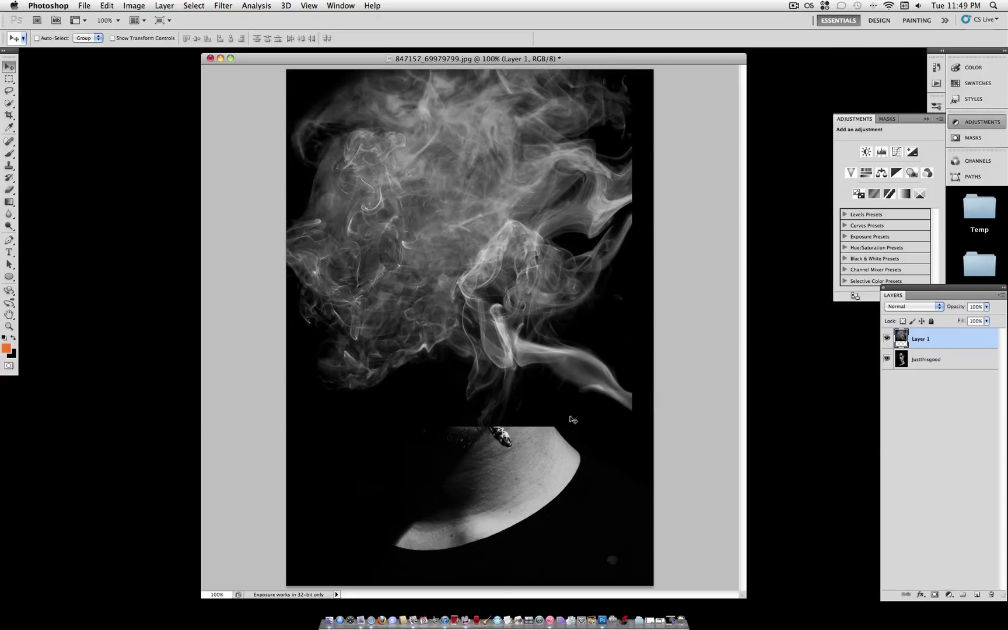
pyautogui.moveTo(537, 406); pyautogui.dragTo(574, 410)
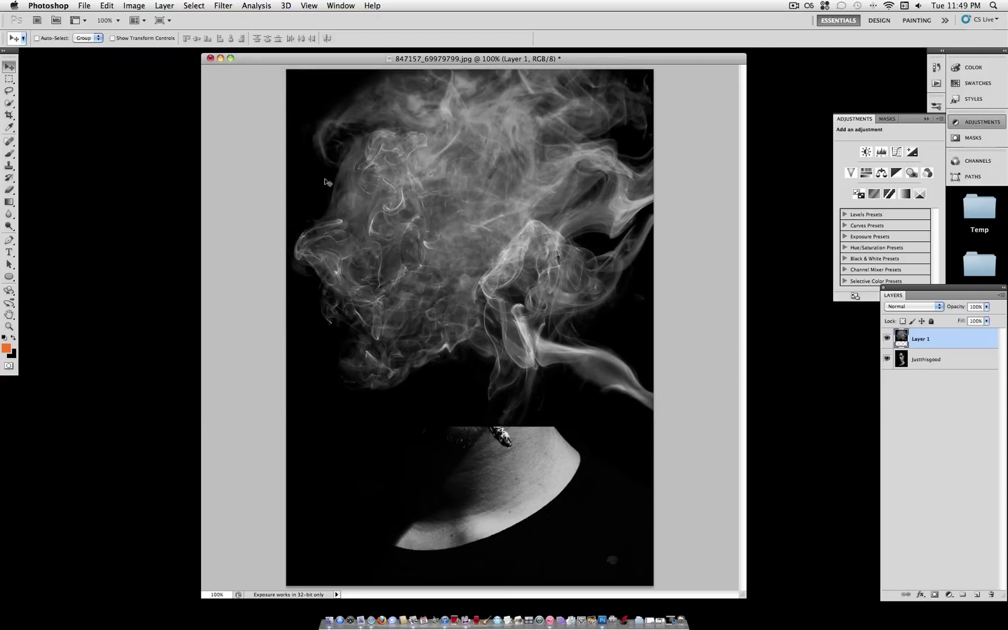
# Flip the smoke layer horizontally and move it right of the face.
pyautogui.click(108, 6)
pyautogui.moveTo(175, 238)
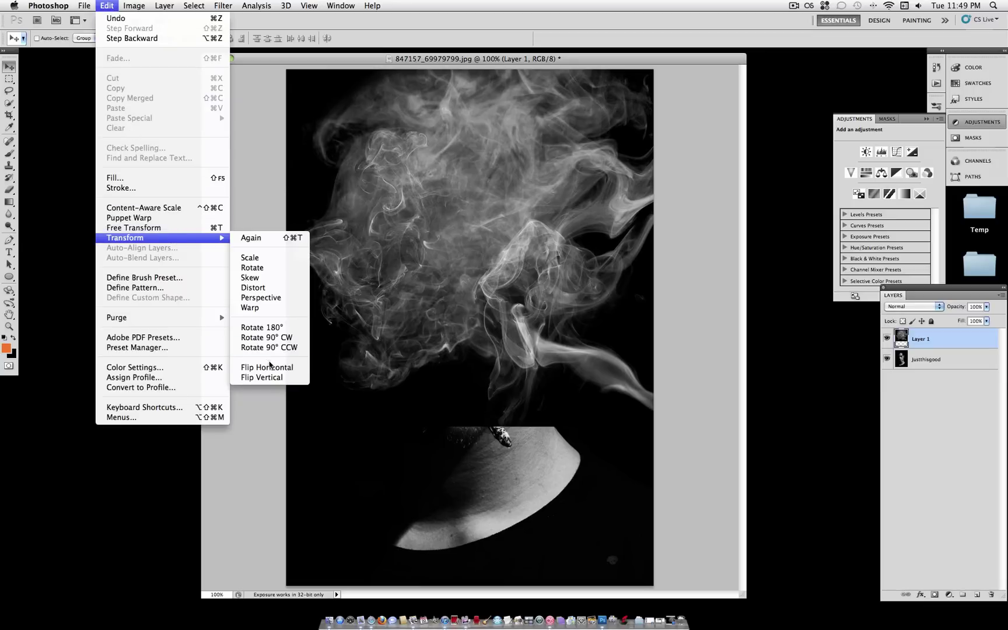
pyautogui.click(268, 367)
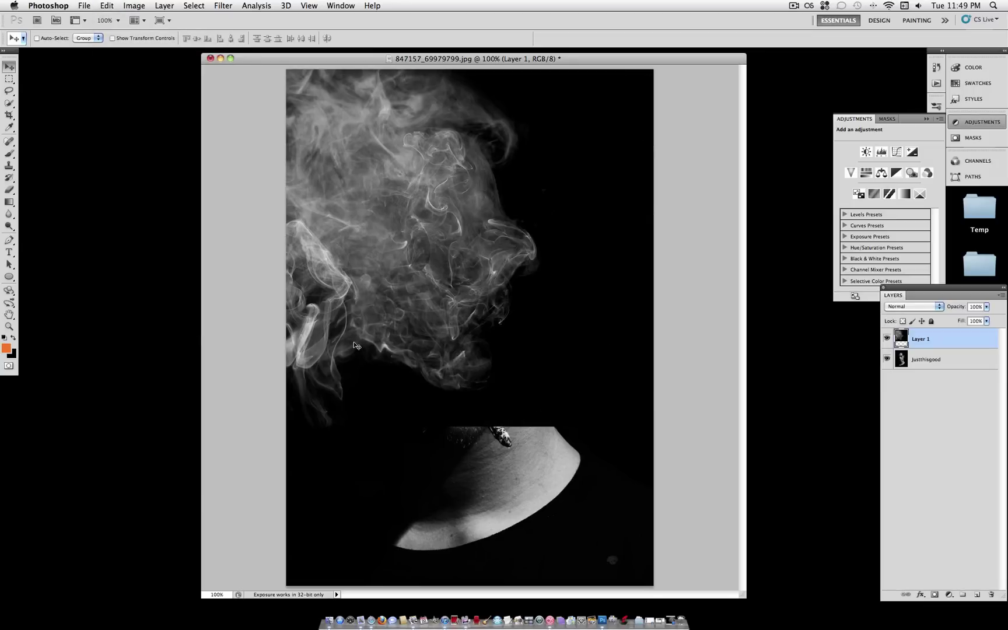
pyautogui.moveTo(356, 346); pyautogui.dragTo(644, 366)
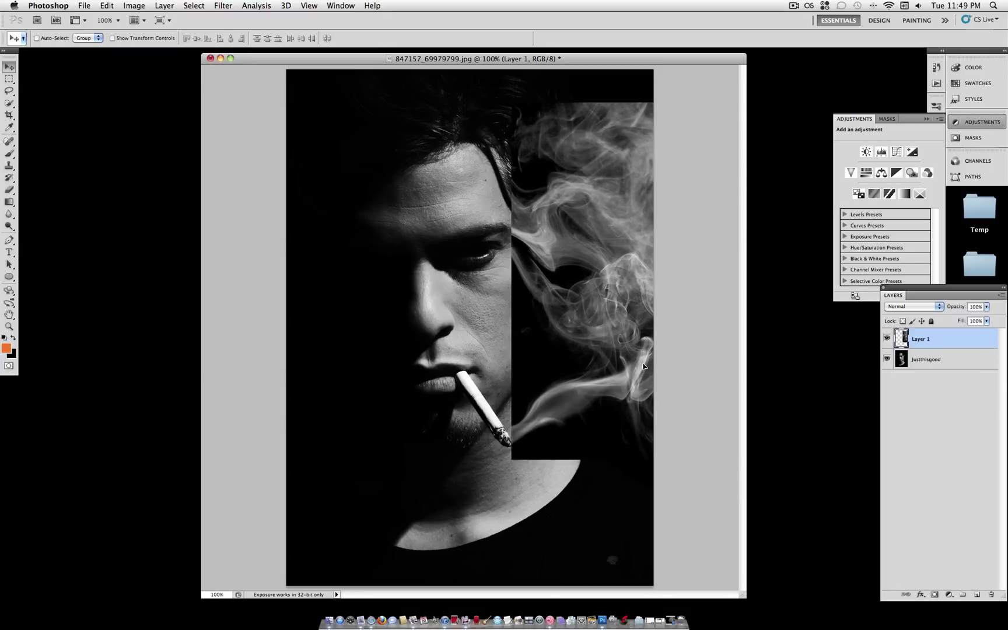
# Rotate the smoke about 33° so its lower edge runs diagonally along the cigarette.
pyautogui.hotkey('ctrl', 't')
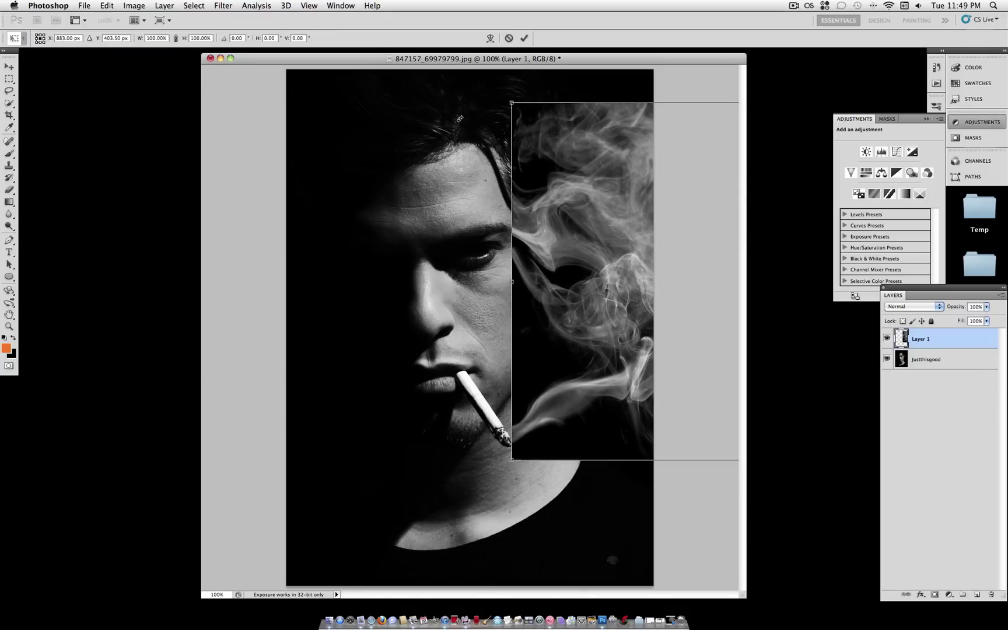
pyautogui.moveTo(451, 121); pyautogui.dragTo(402, 307)
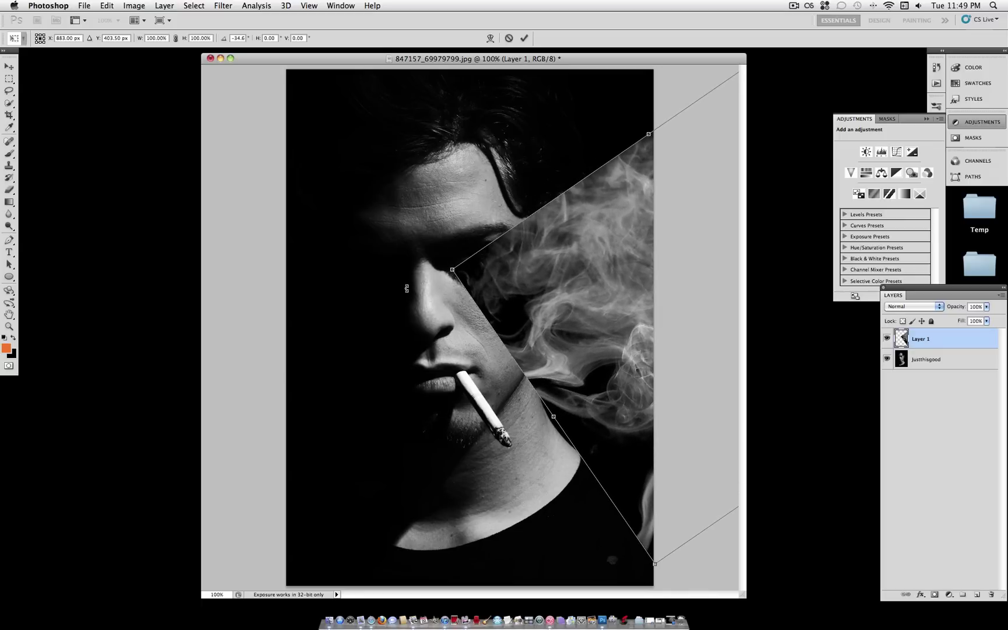
pyautogui.moveTo(624, 357); pyautogui.dragTo(492, 250)
pyautogui.moveTo(428, 403); pyautogui.dragTo(423, 393)
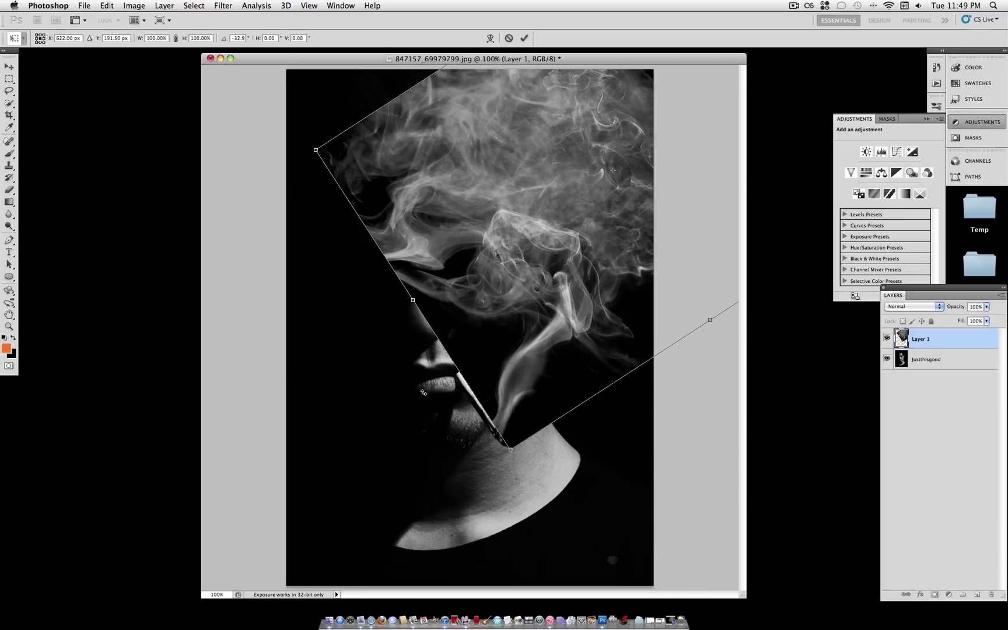
pyautogui.moveTo(537, 293)
pyautogui.mouseDown()
pyautogui.moveTo(546, 296)
pyautogui.moveTo(529, 302)
pyautogui.mouseUp()
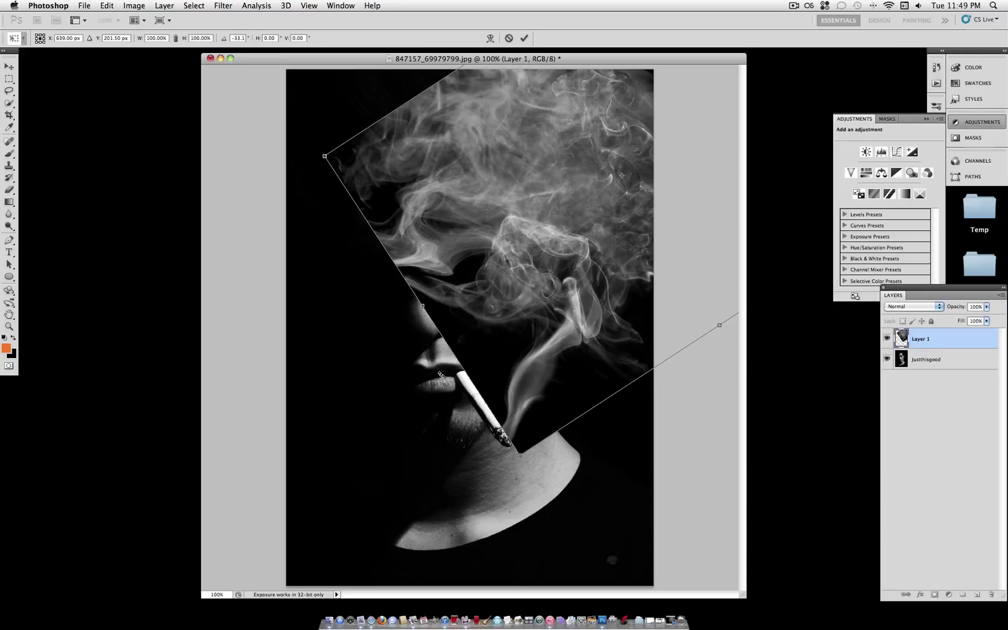
pyautogui.moveTo(444, 376); pyautogui.dragTo(441, 372)
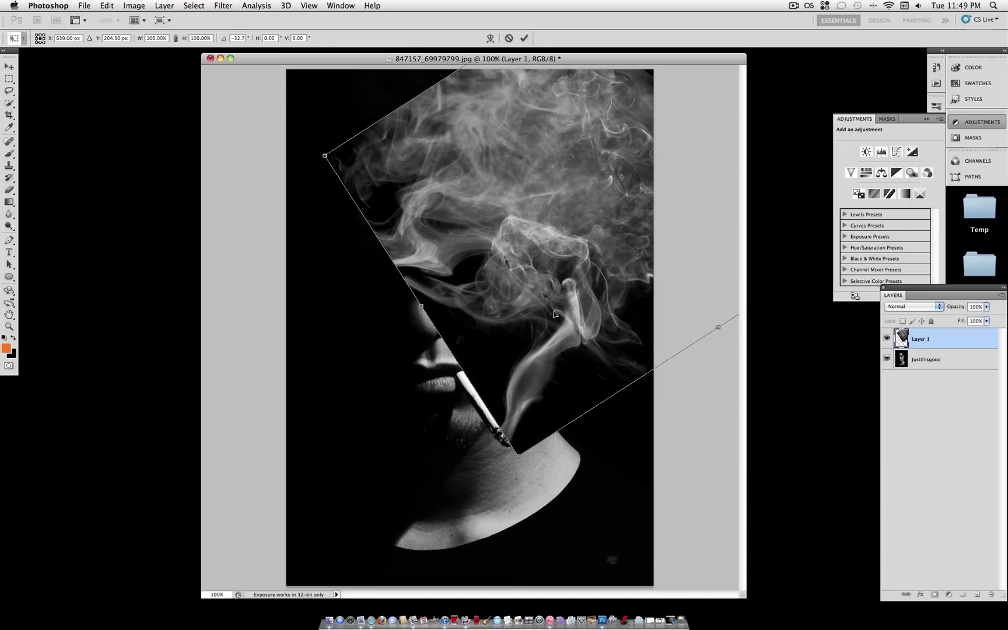
pyautogui.press('Return')
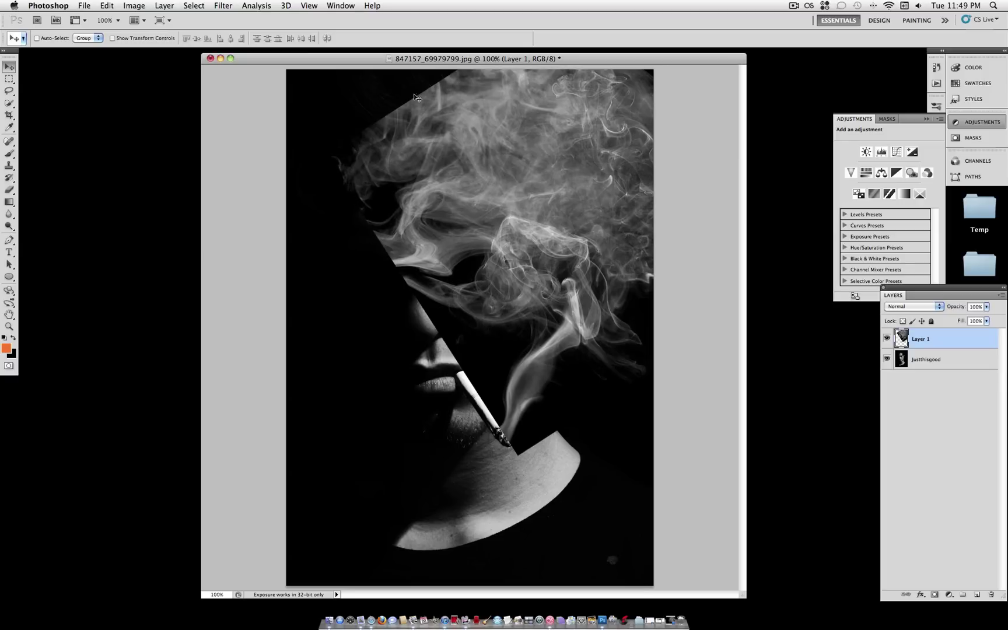
# Set the Eraser to a 298 px brush with 0% hardness.
pyautogui.click(9, 191)
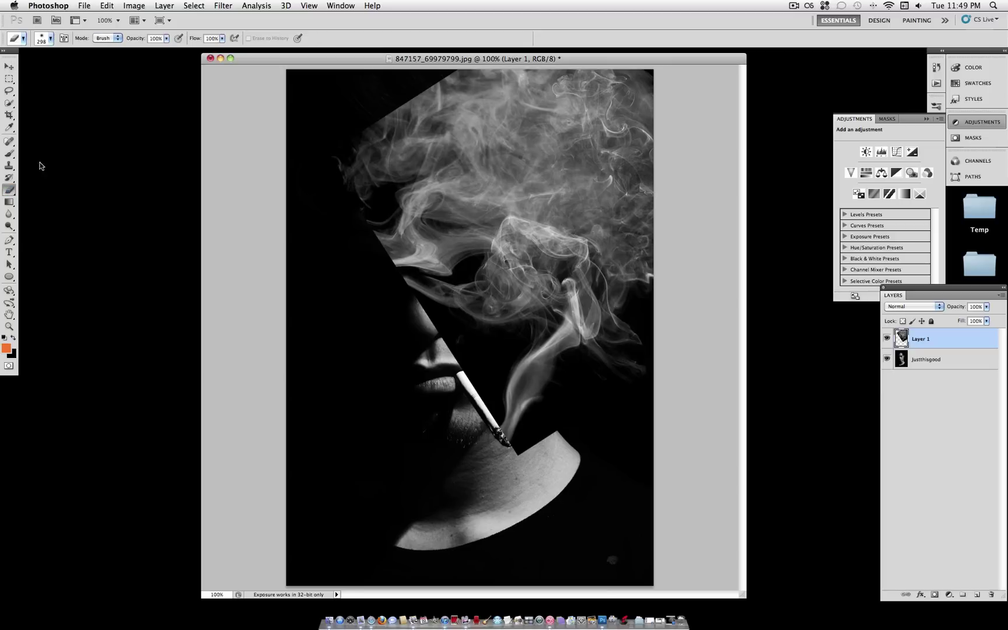
pyautogui.click(51, 38)
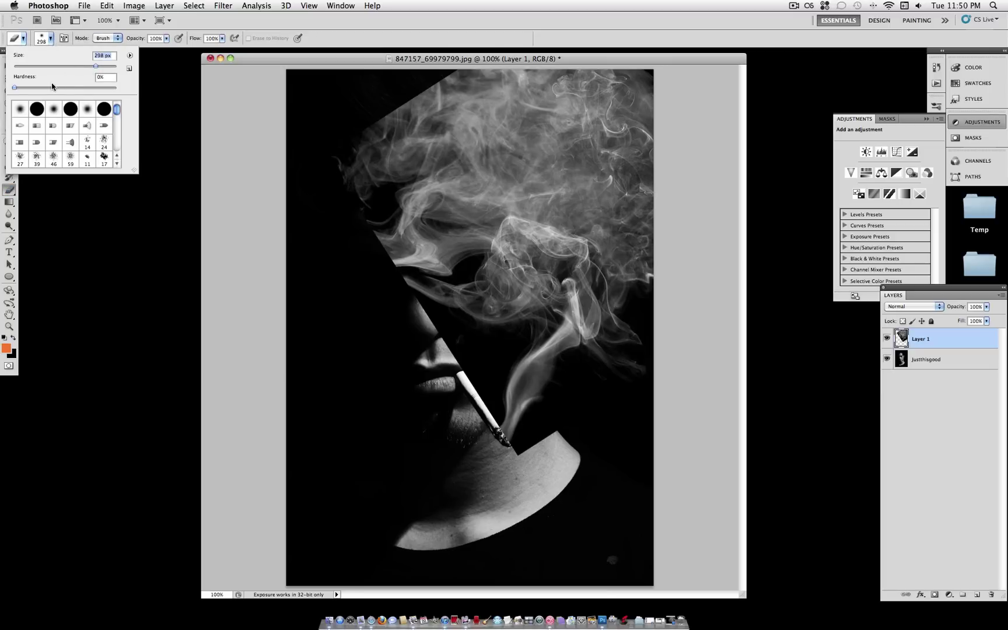
pyautogui.click(52, 40)
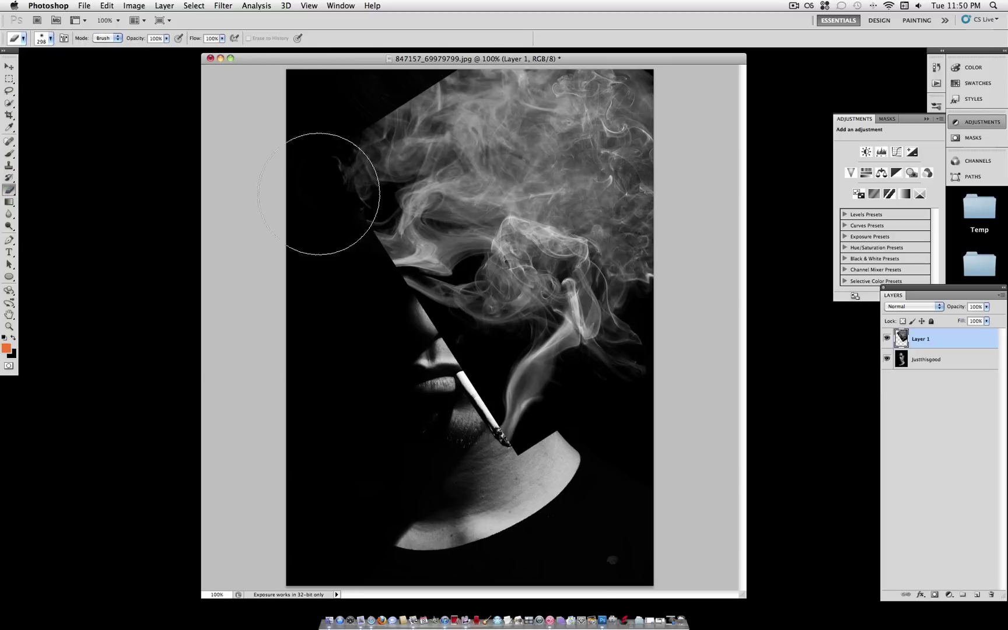
# Erase the smoke's hard edges over the face, above the head and beside the shoulder.
pyautogui.moveTo(353, 269)
pyautogui.mouseDown()
pyautogui.moveTo(349, 259)
pyautogui.moveTo(349, 292)
pyautogui.moveTo(317, 276)
pyautogui.moveTo(349, 297)
pyautogui.moveTo(356, 315)
pyautogui.mouseUp()
pyautogui.moveTo(309, 154)
pyautogui.mouseDown()
pyautogui.moveTo(381, 88)
pyautogui.moveTo(418, 72)
pyautogui.moveTo(326, 280)
pyautogui.moveTo(343, 258)
pyautogui.moveTo(346, 231)
pyautogui.mouseUp()
pyautogui.moveTo(383, 68)
pyautogui.mouseDown()
pyautogui.moveTo(400, 90)
pyautogui.moveTo(416, 83)
pyautogui.mouseUp()
pyautogui.moveTo(360, 304)
pyautogui.mouseDown()
pyautogui.moveTo(371, 387)
pyautogui.moveTo(372, 416)
pyautogui.moveTo(359, 360)
pyautogui.moveTo(360, 423)
pyautogui.mouseUp()
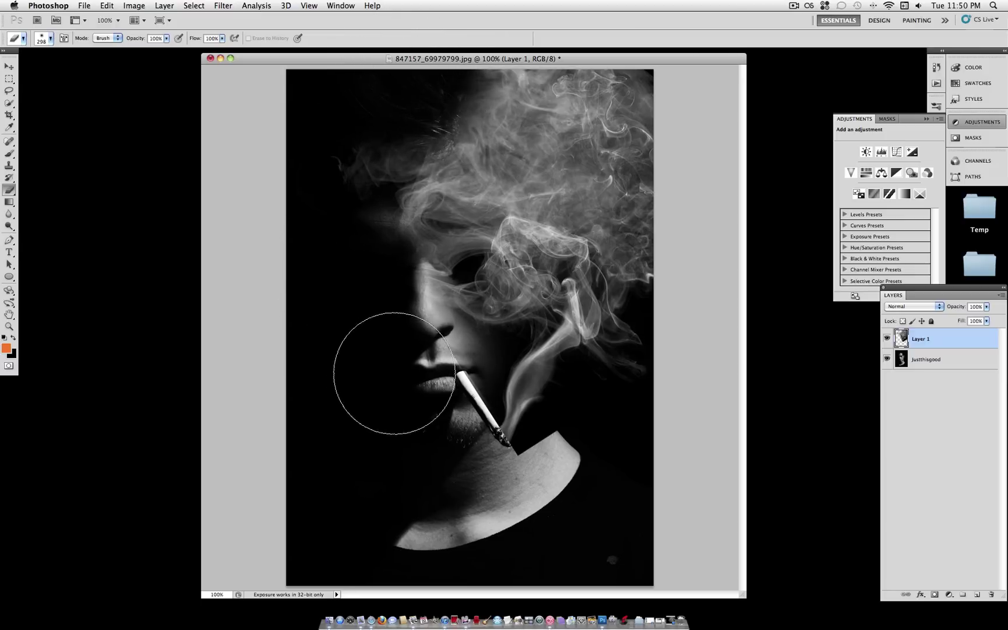
pyautogui.moveTo(619, 481); pyautogui.dragTo(653, 409)
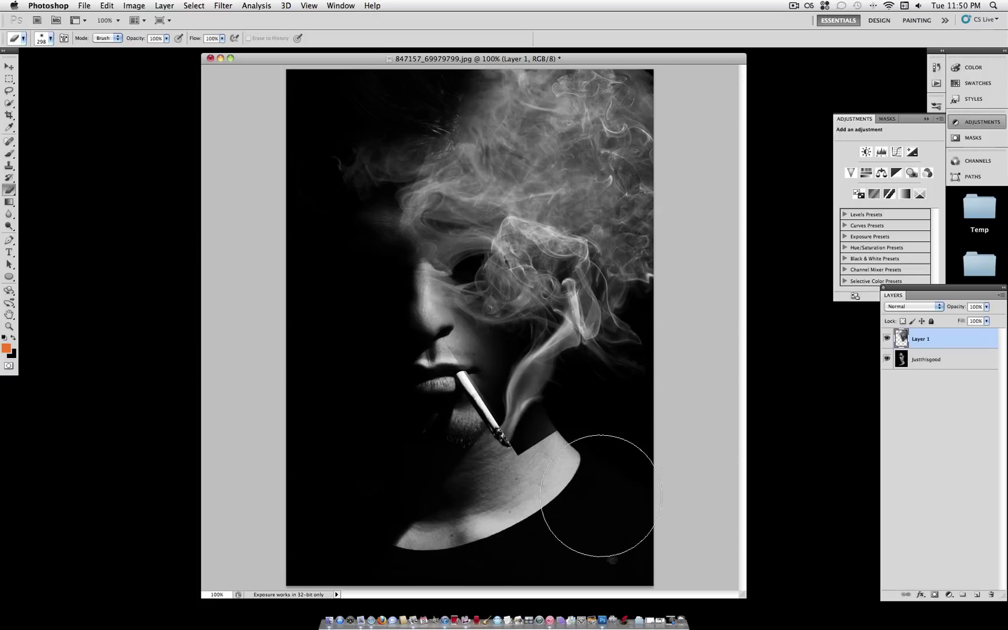
# Set Layer 1 to Screen blend mode and erase smoke over the eye and cheek.
pyautogui.click(911, 311)
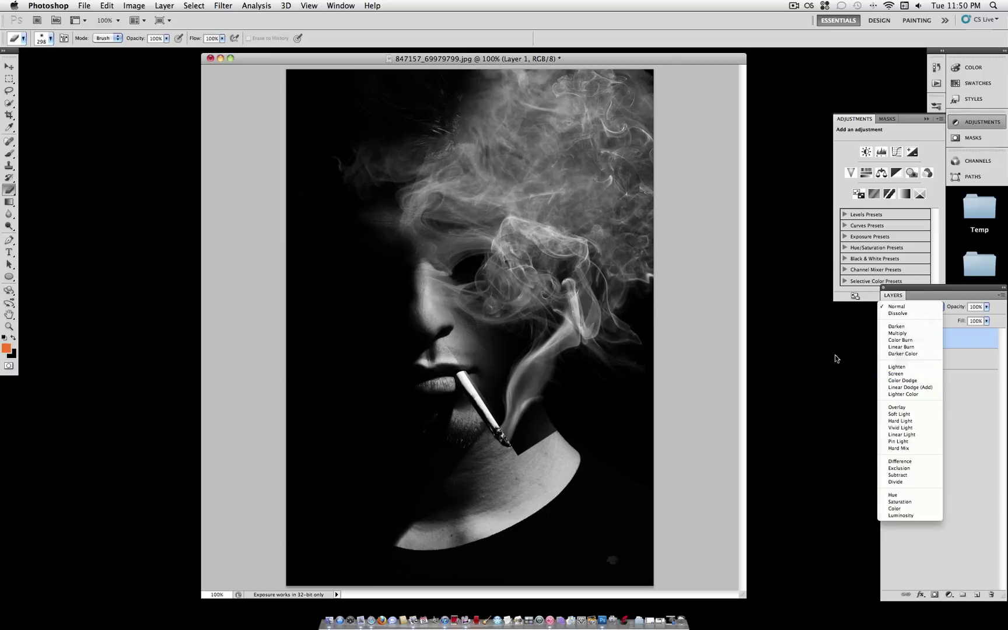
pyautogui.click(909, 374)
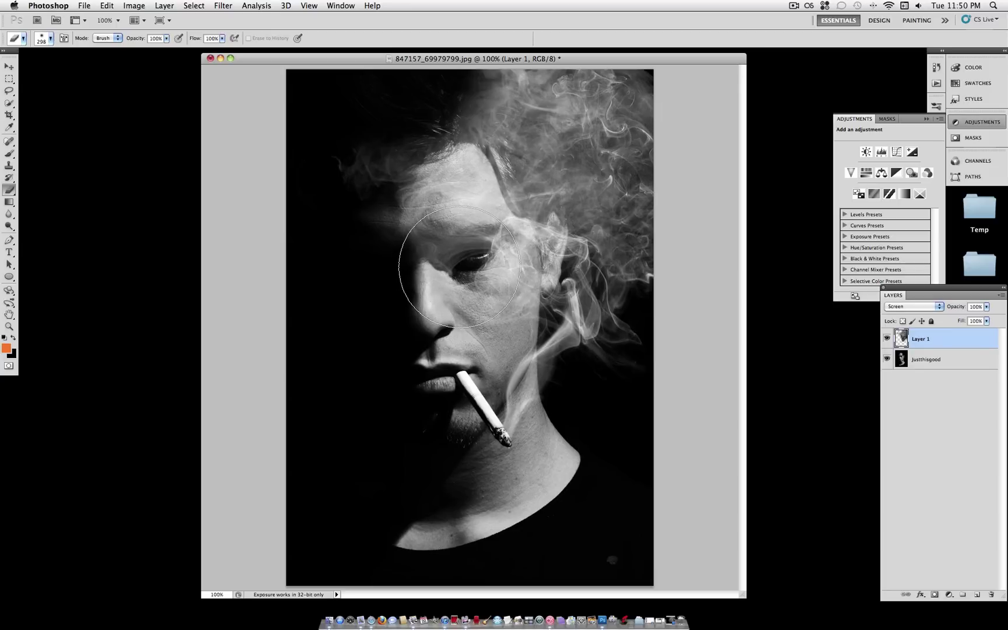
pyautogui.moveTo(469, 269)
pyautogui.mouseDown()
pyautogui.moveTo(417, 252)
pyautogui.moveTo(459, 241)
pyautogui.moveTo(445, 275)
pyautogui.moveTo(443, 238)
pyautogui.mouseUp()
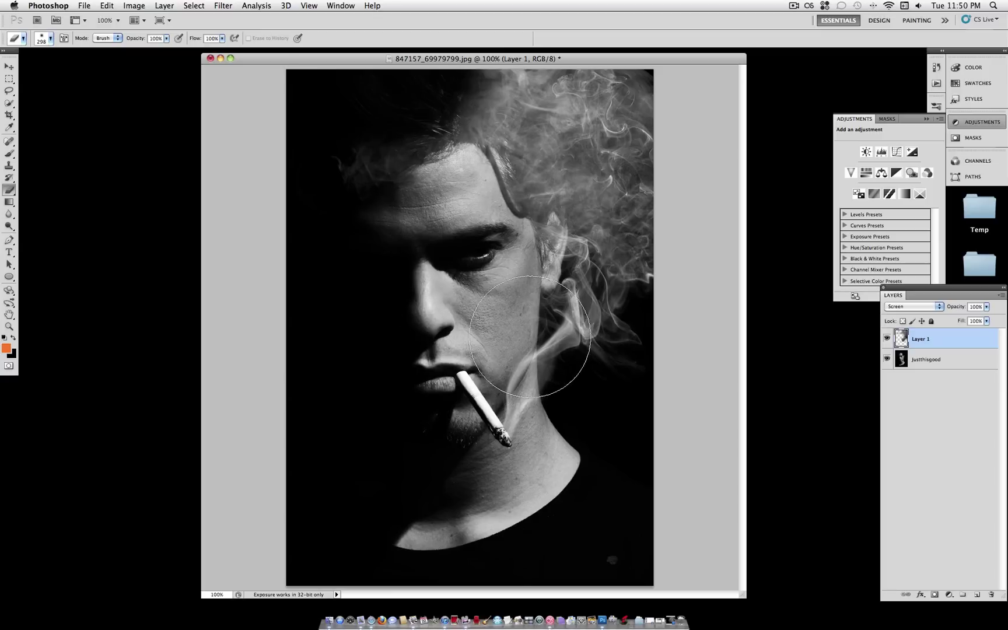
pyautogui.moveTo(645, 362); pyautogui.dragTo(687, 377)
# Draw a feathered rectangular selection over the lower face, cigarette and nearby smoke.
pyautogui.click(9, 79)
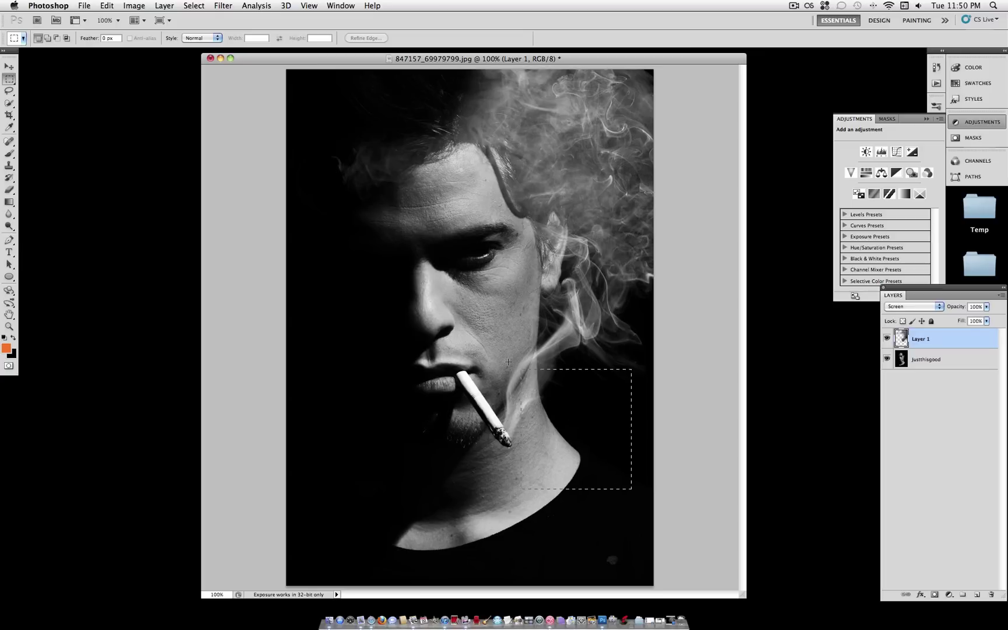
pyautogui.moveTo(438, 296); pyautogui.dragTo(417, 261)
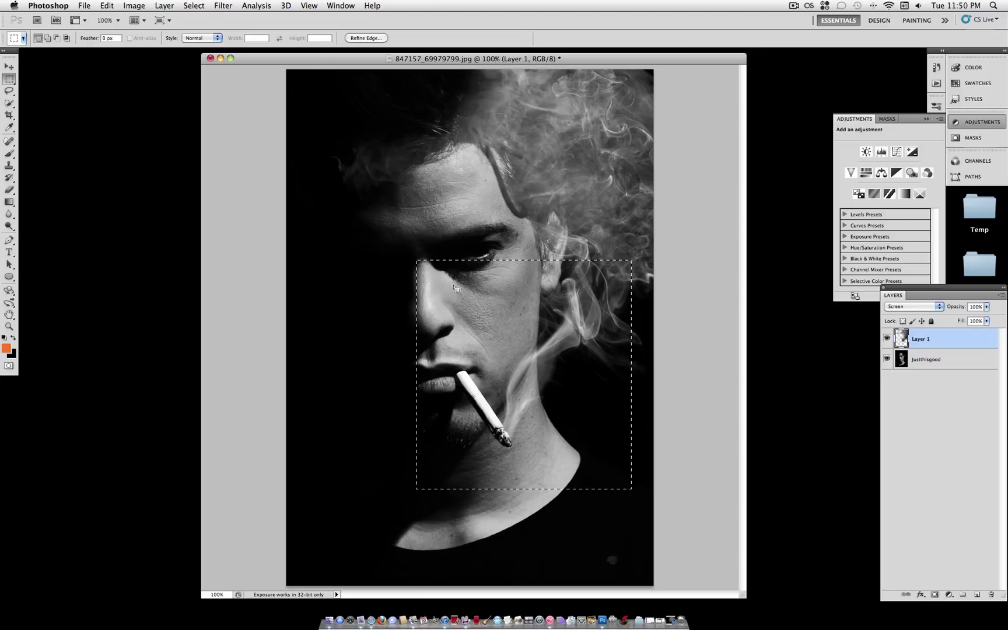
pyautogui.rightClick(528, 326)
pyautogui.click(559, 350)
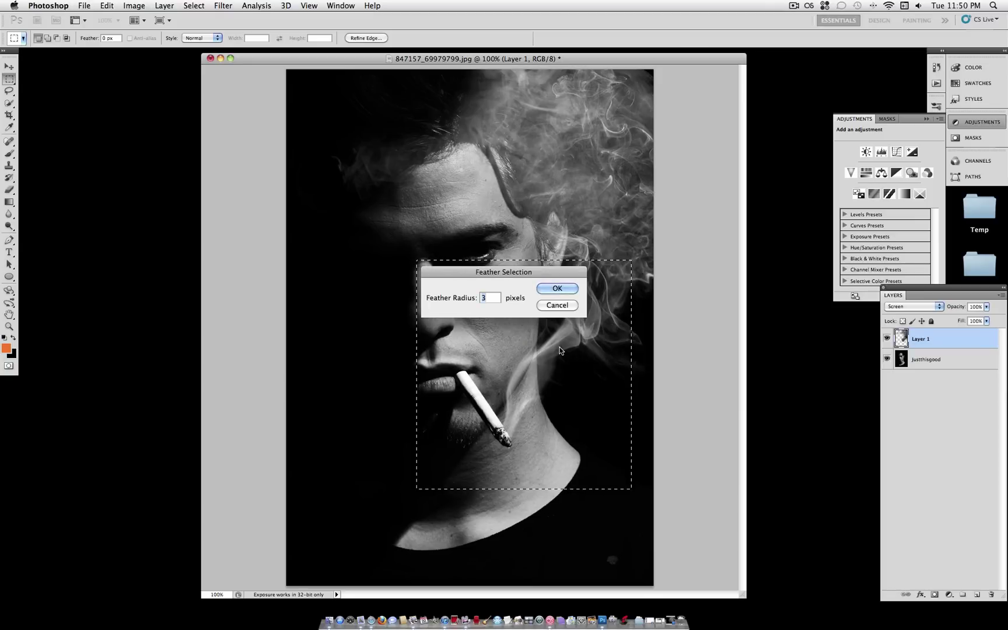
pyautogui.write('15')
pyautogui.press('Return')
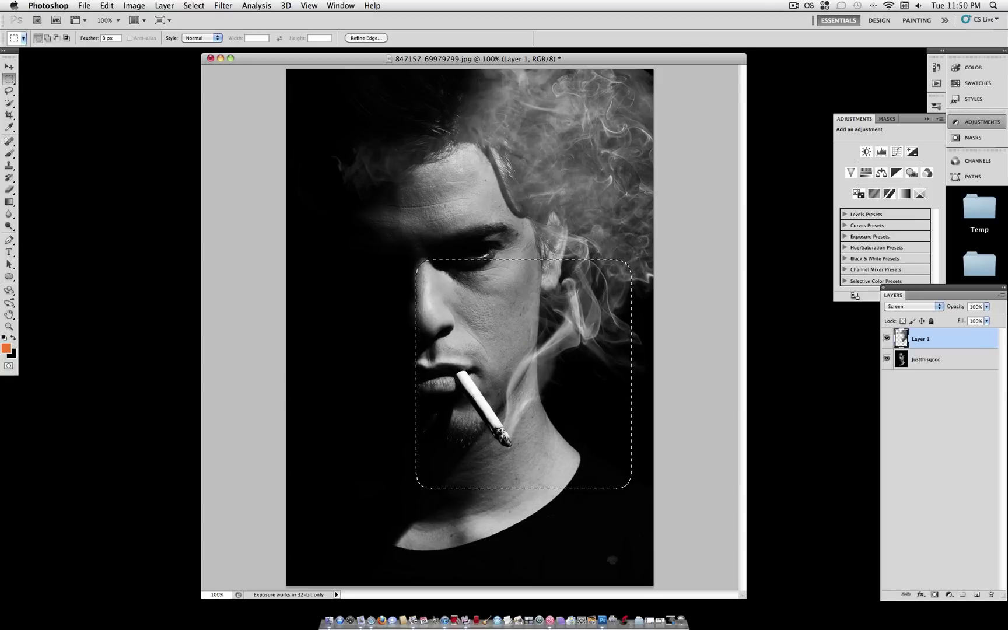
# Warp the selected smoke, pulling its corners toward the jaw and cigarette tip.
pyautogui.click(107, 6)
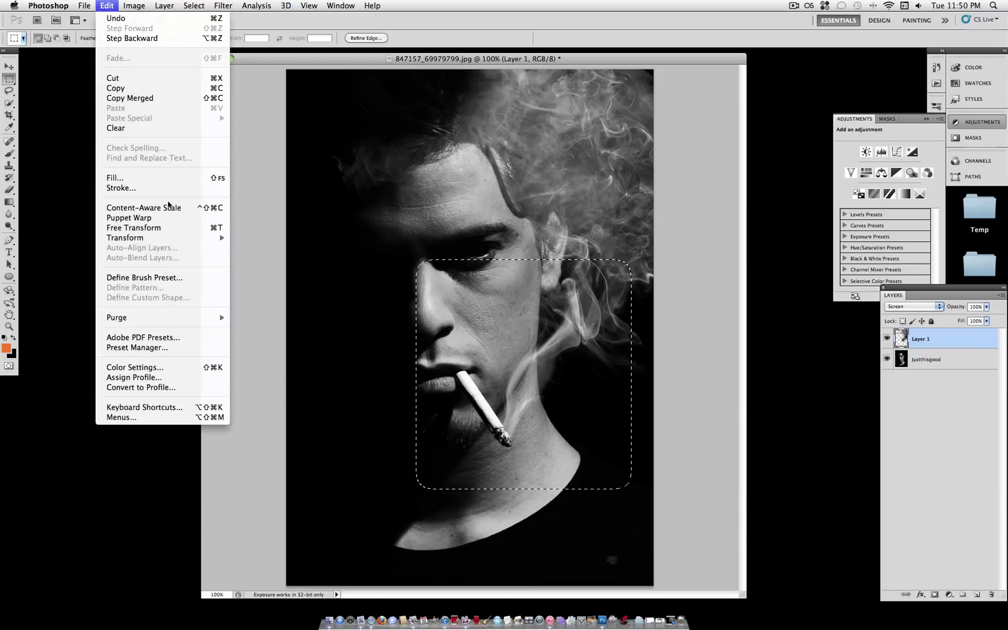
pyautogui.moveTo(175, 238)
pyautogui.click(250, 308)
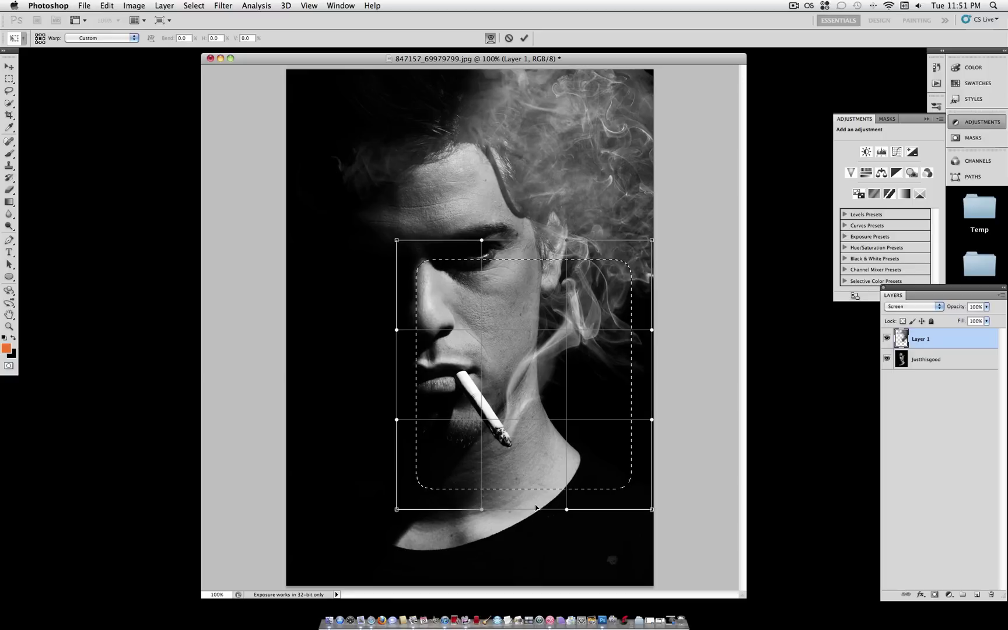
pyautogui.moveTo(652, 510); pyautogui.dragTo(575, 461)
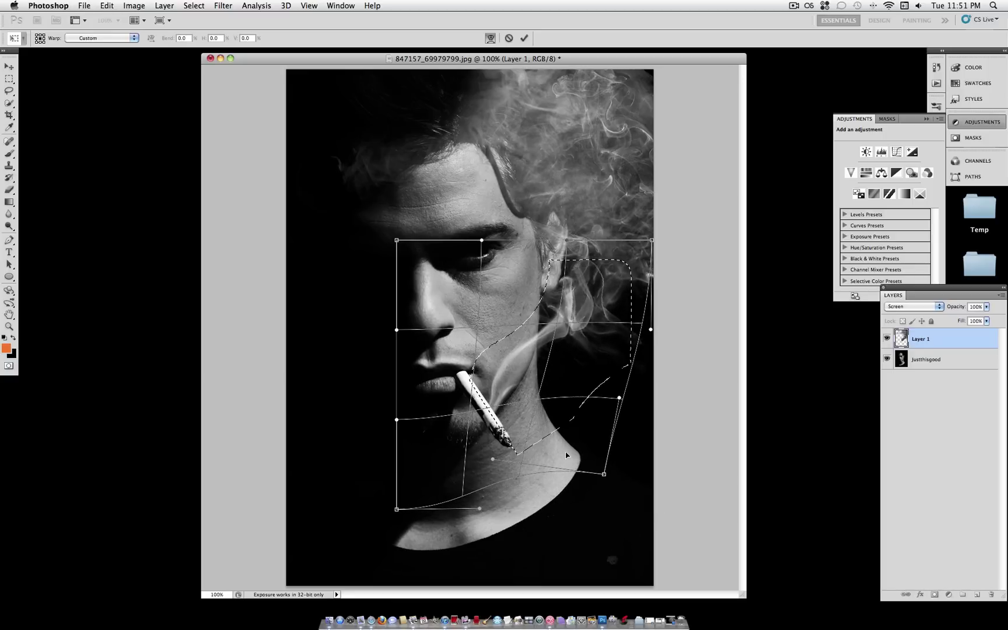
pyautogui.moveTo(430, 283); pyautogui.dragTo(464, 312)
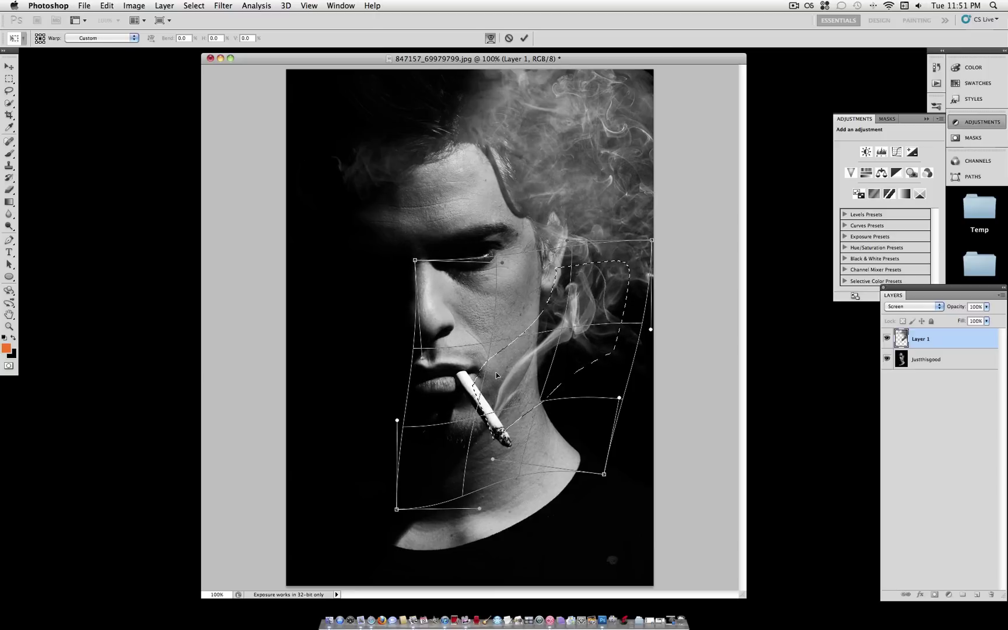
pyautogui.moveTo(496, 375); pyautogui.dragTo(537, 340)
# Refine the warp so the smoke curves up from the cigarette tip along the jaw.
pyautogui.moveTo(544, 265); pyautogui.dragTo(528, 250)
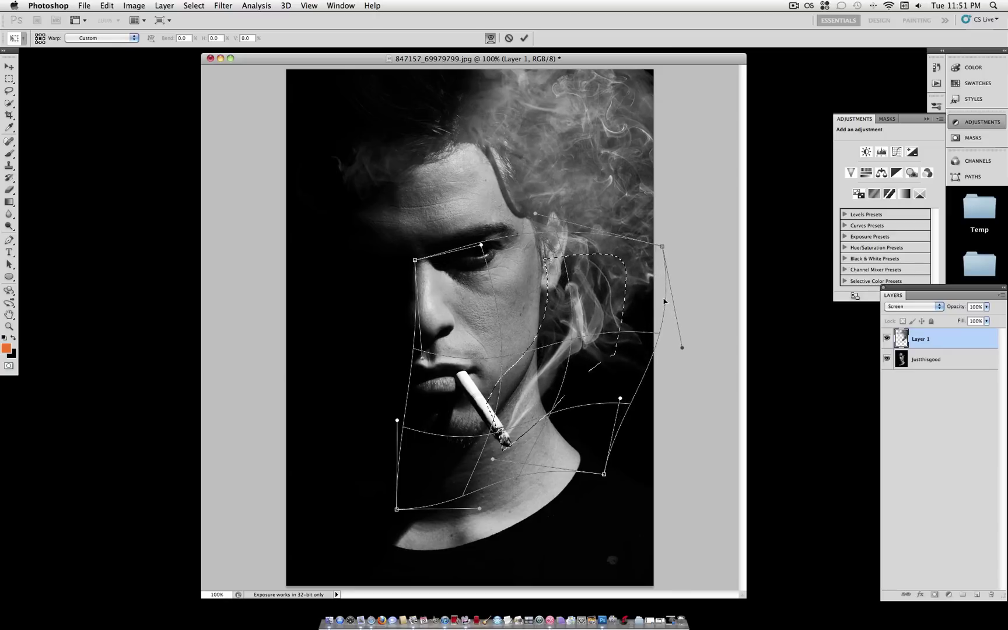
pyautogui.moveTo(652, 294); pyautogui.dragTo(665, 316)
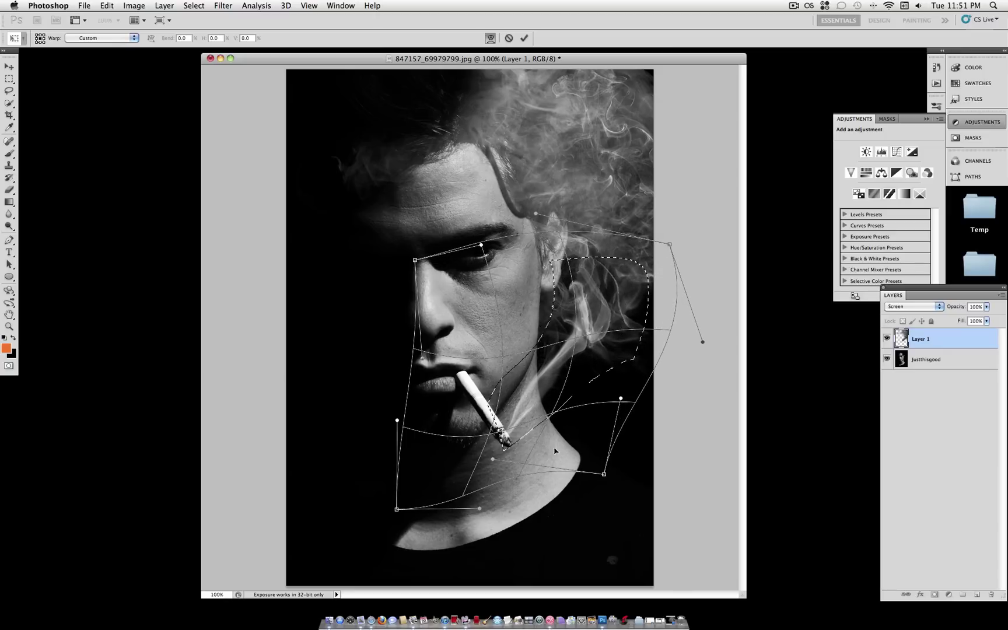
pyautogui.moveTo(520, 404); pyautogui.dragTo(527, 403)
pyautogui.moveTo(458, 473); pyautogui.dragTo(468, 463)
pyautogui.moveTo(523, 415); pyautogui.dragTo(523, 413)
# Commit the warp, deselect, and soften the cigarette-tip ash with a 29 px Blur brush.
pyautogui.press('Return')
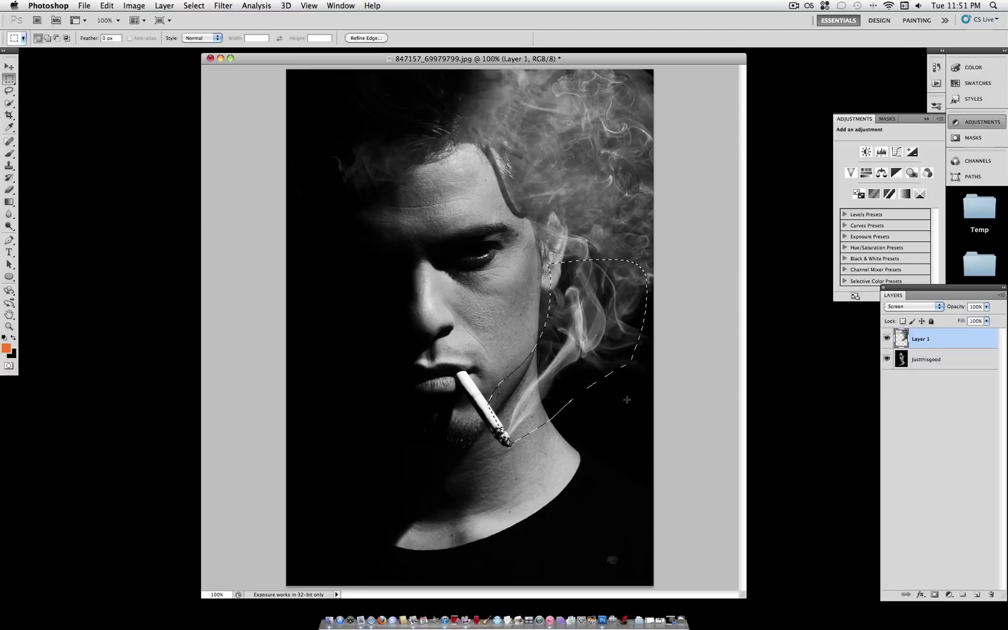
pyautogui.press('super+d')
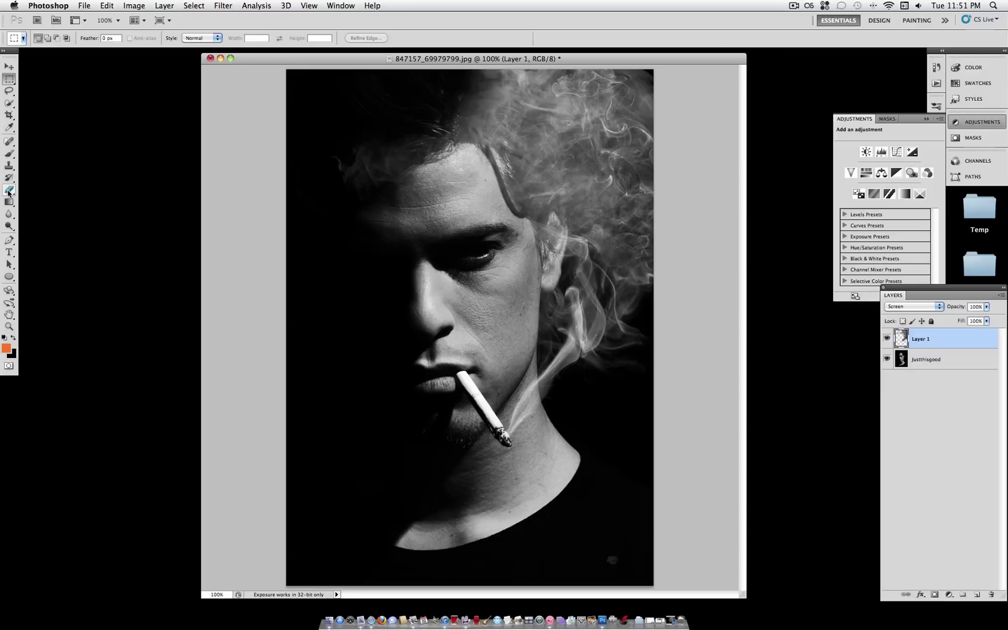
pyautogui.click(9, 214)
pyautogui.click(51, 39)
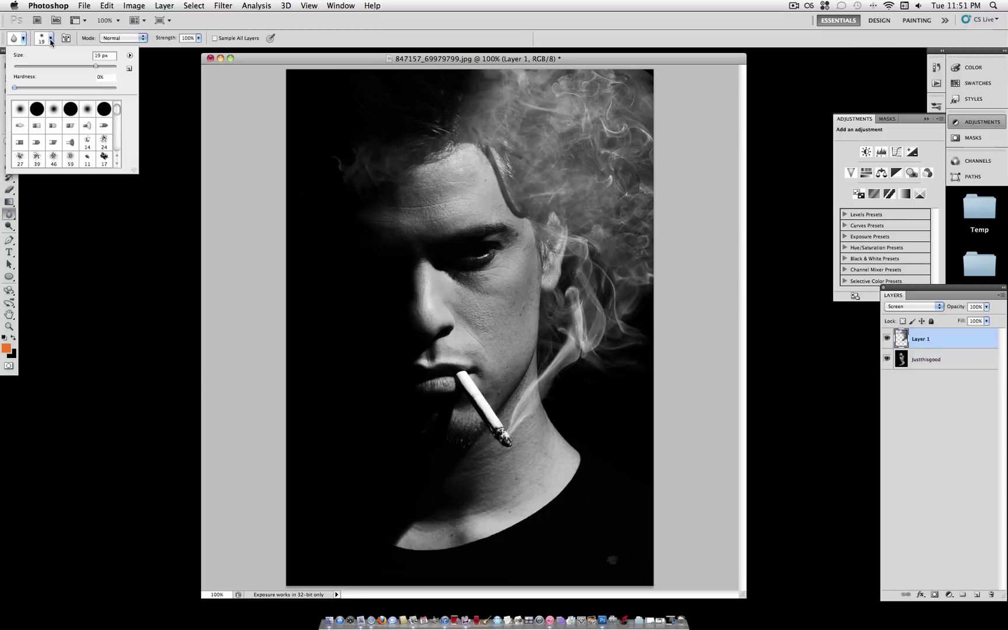
pyautogui.write('29')
pyautogui.press('Tab')
pyautogui.press('Return')
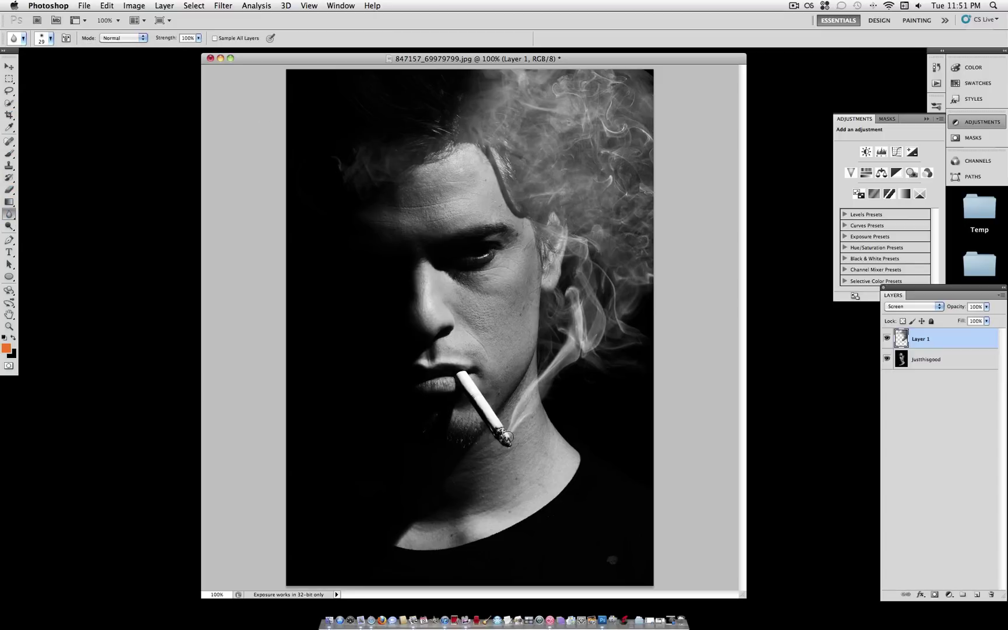
pyautogui.moveTo(503, 435)
pyautogui.mouseDown()
pyautogui.moveTo(510, 448)
pyautogui.moveTo(500, 438)
pyautogui.moveTo(475, 450)
pyautogui.mouseUp()
# Switch to the Eraser and shrink its brush to about 10 px.
pyautogui.click(7, 191)
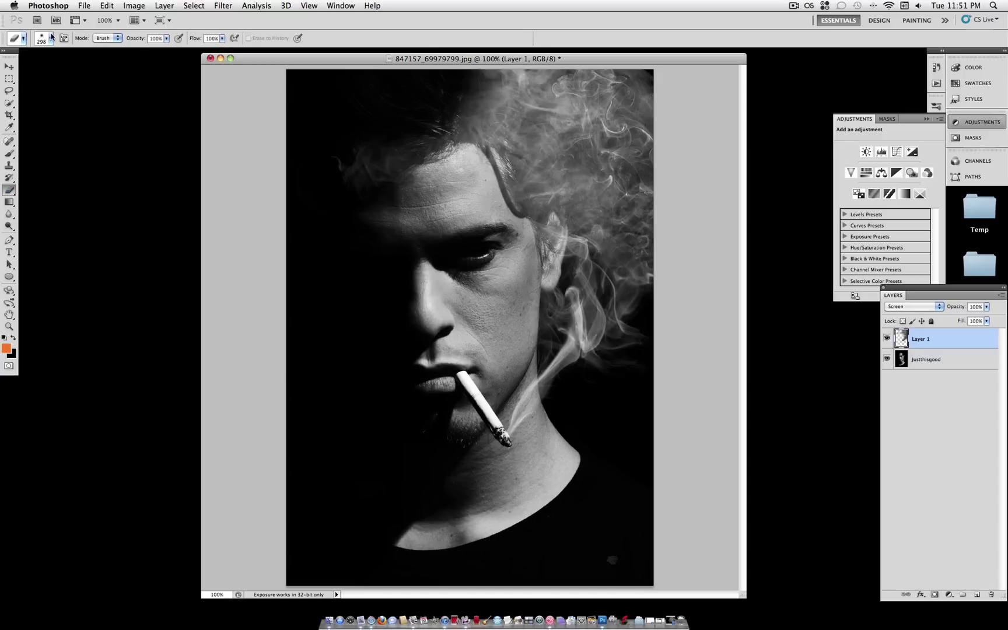
pyautogui.click(50, 38)
pyautogui.click(19, 66)
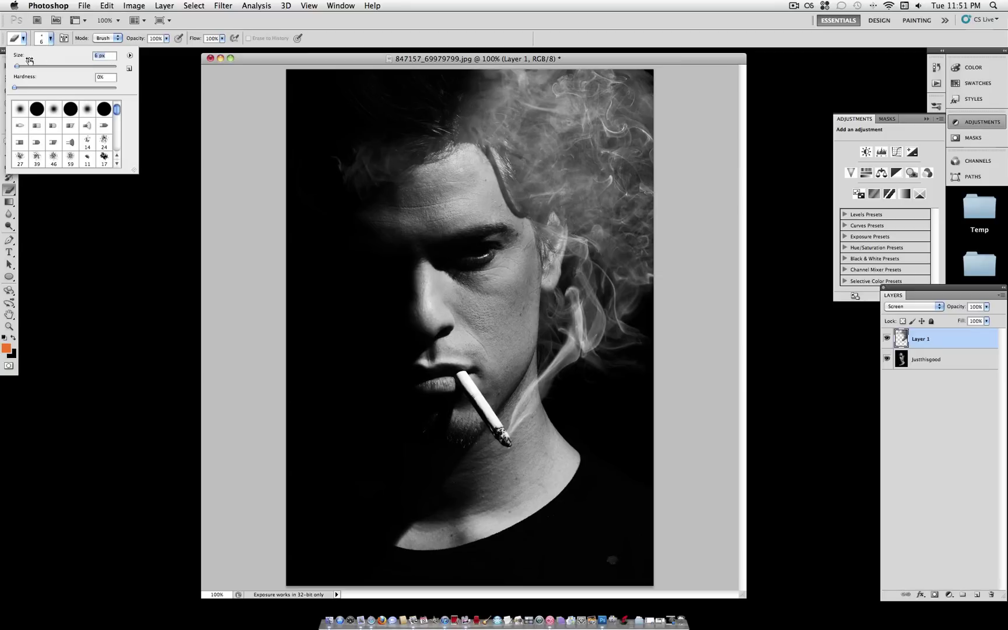
pyautogui.moveTo(19, 67); pyautogui.dragTo(19, 68)
pyautogui.press('Return')
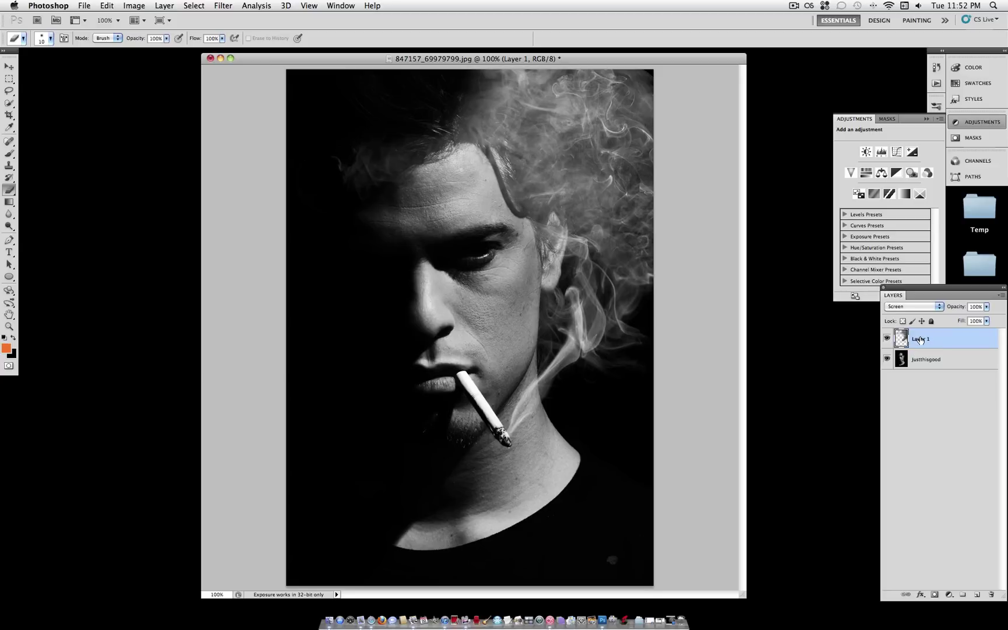
# Lower Layer 1's opacity to 60% in the Layers panel.
pyautogui.click(987, 306)
pyautogui.moveTo(988, 317); pyautogui.dragTo(984, 321)
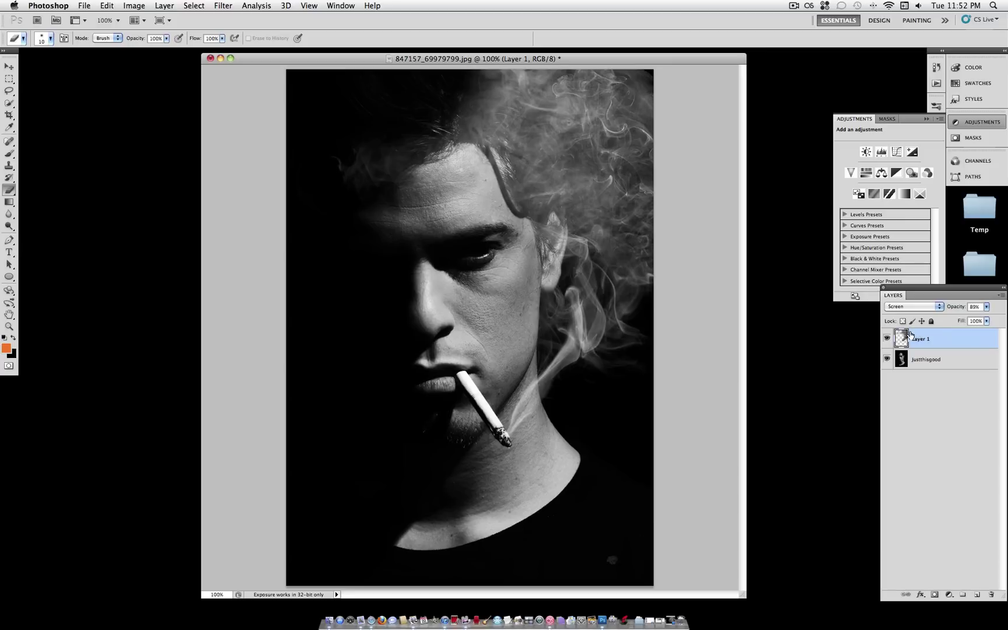
pyautogui.click(987, 307)
pyautogui.moveTo(988, 319); pyautogui.dragTo(971, 319)
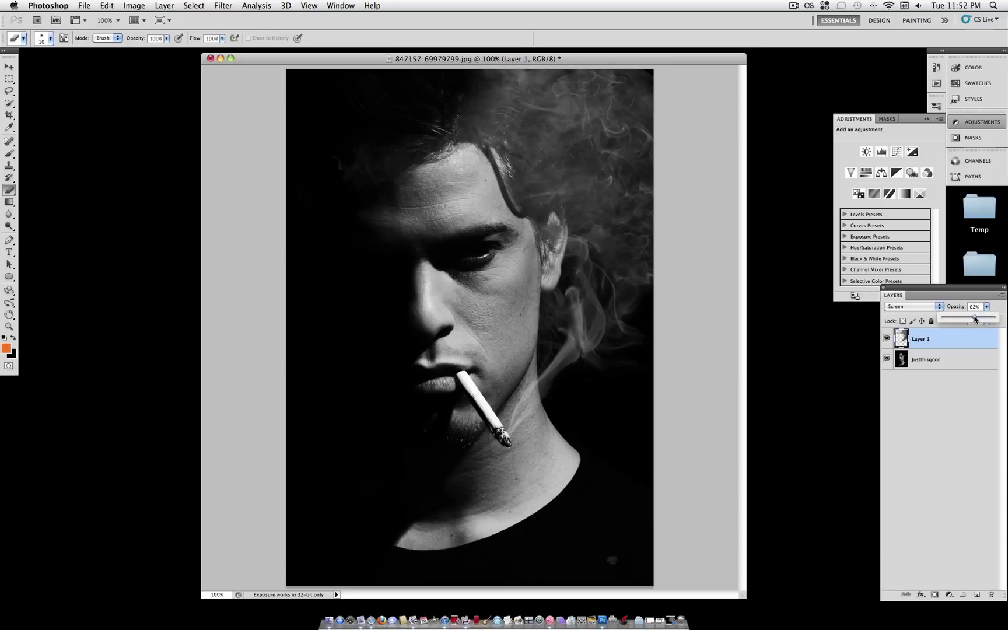
pyautogui.moveTo(974, 319); pyautogui.dragTo(974, 318)
pyautogui.click(990, 309)
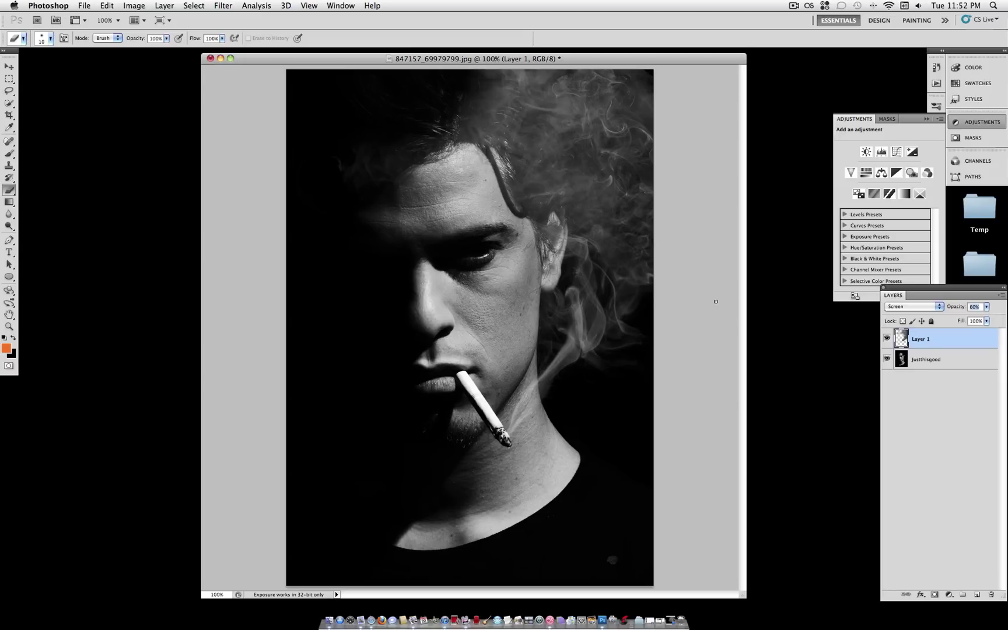
# Draw an elliptical selection around the cigarette tip and chin.
pyautogui.click(9, 79)
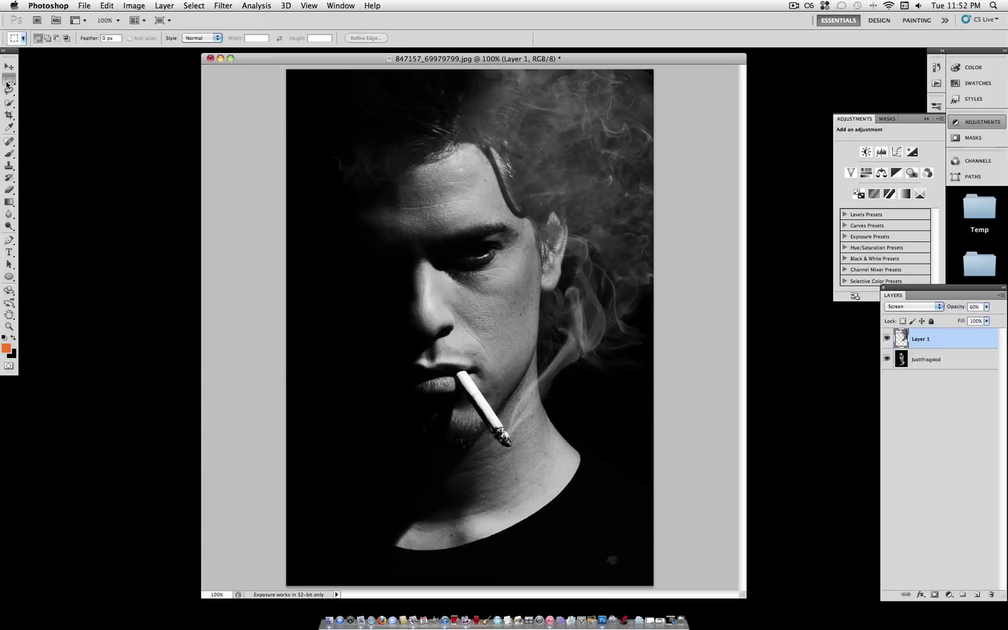
pyautogui.click(33, 88)
pyautogui.moveTo(497, 410); pyautogui.dragTo(483, 386)
# Feather the selection by 15 px and copy it onto a new Layer 2.
pyautogui.rightClick(500, 385)
pyautogui.click(525, 390)
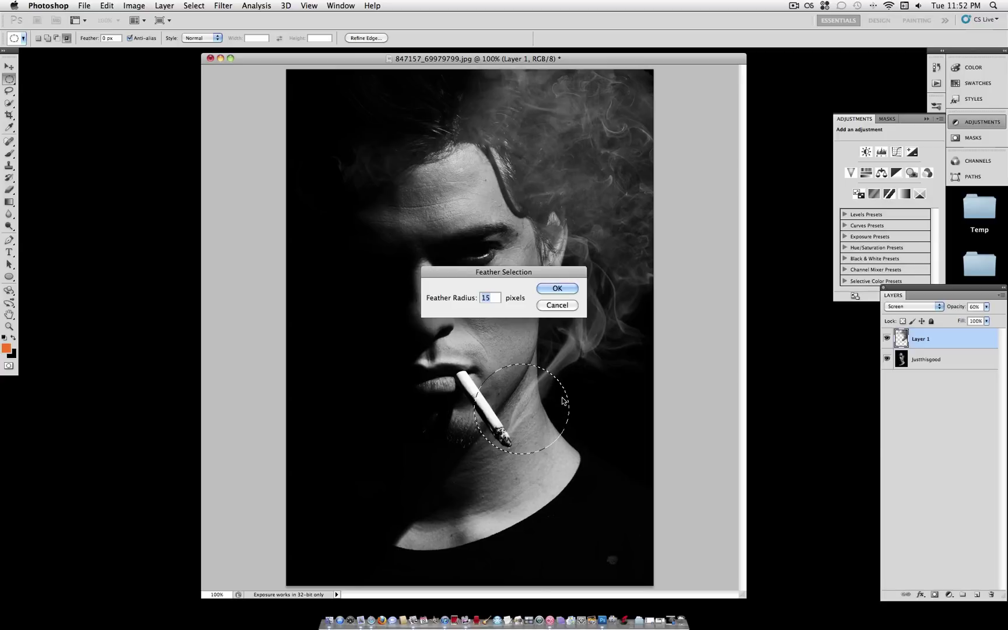
pyautogui.press('Return')
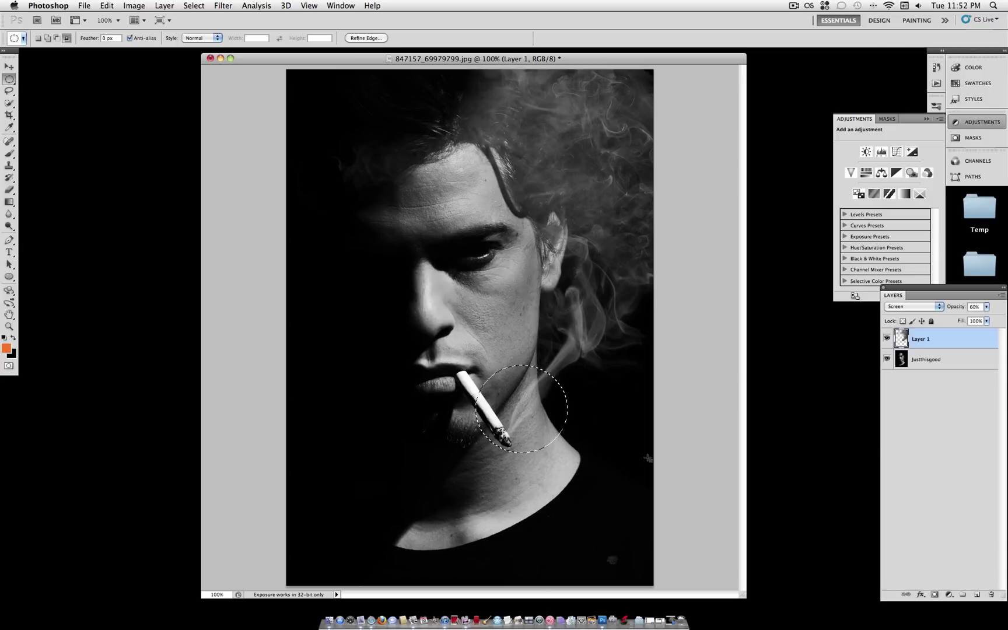
pyautogui.rightClick(548, 371)
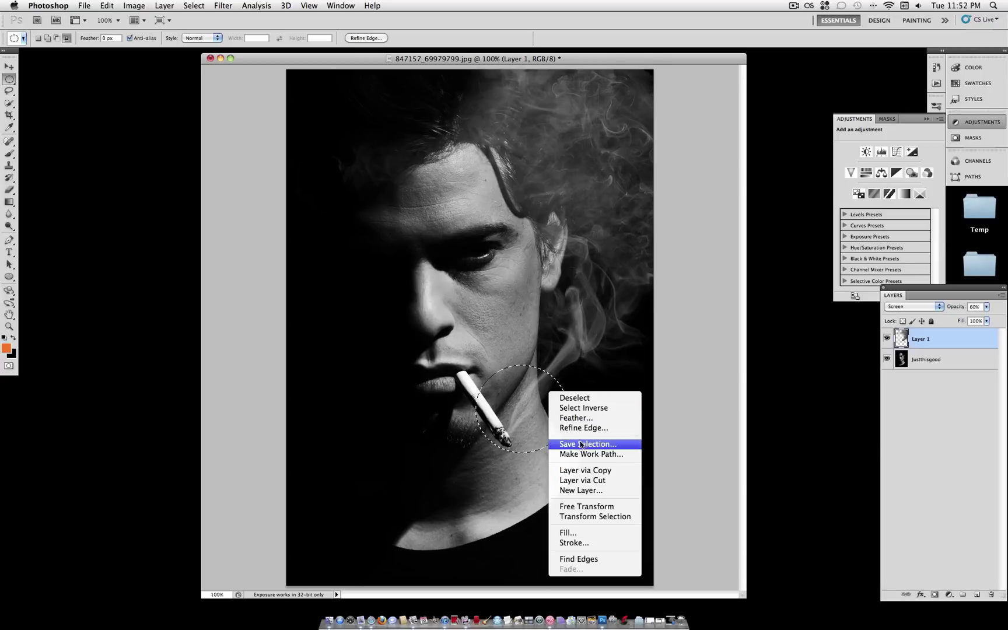
pyautogui.click(593, 467)
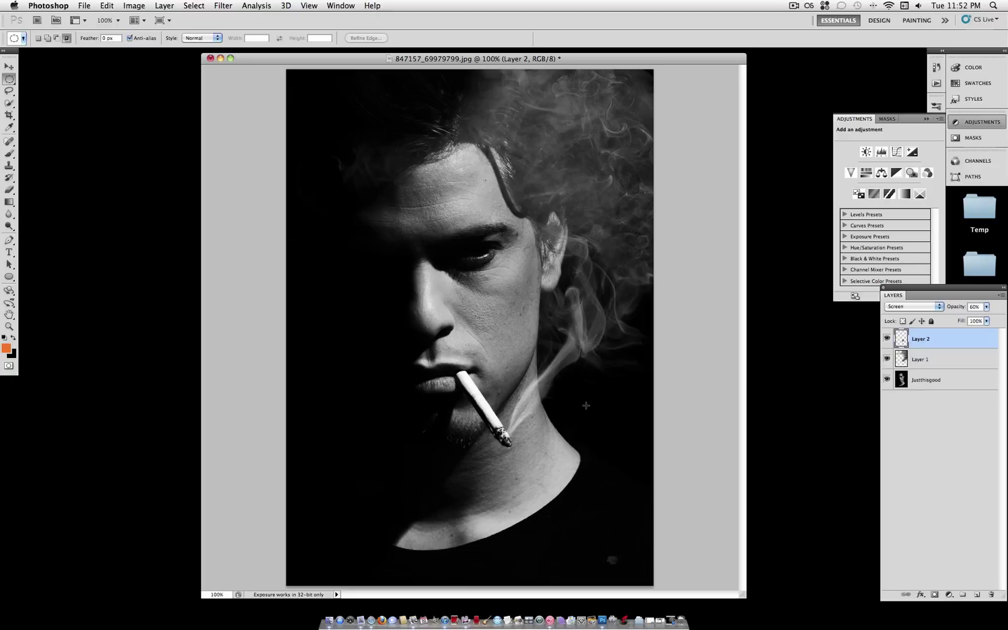
# Raise Layer 2's opacity to about 80% in the Layers panel.
pyautogui.click(987, 306)
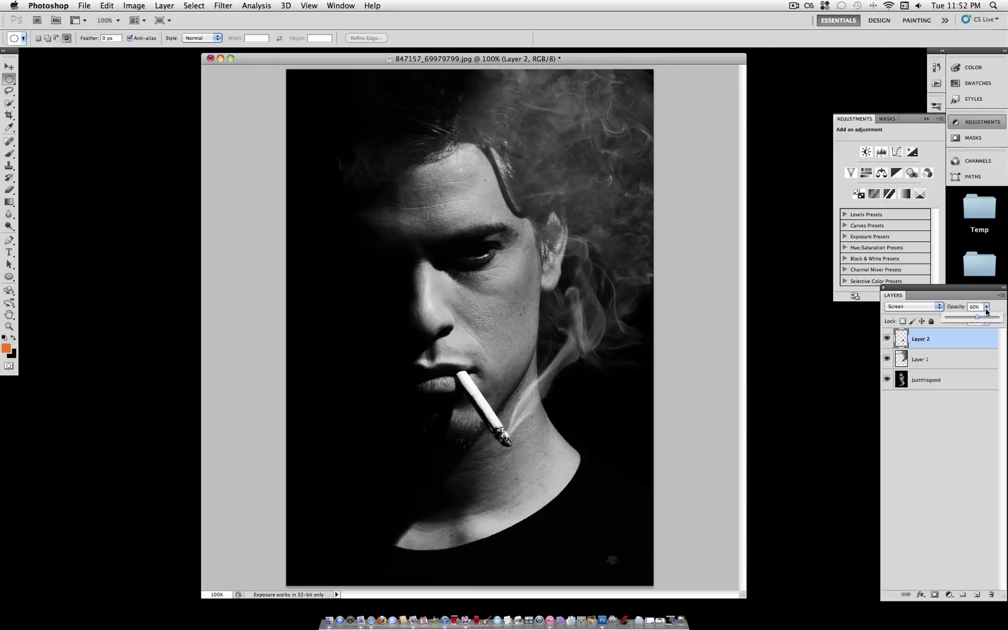
pyautogui.moveTo(983, 318)
pyautogui.mouseDown()
pyautogui.moveTo(998, 319)
pyautogui.moveTo(982, 321)
pyautogui.moveTo(990, 308)
pyautogui.mouseUp()
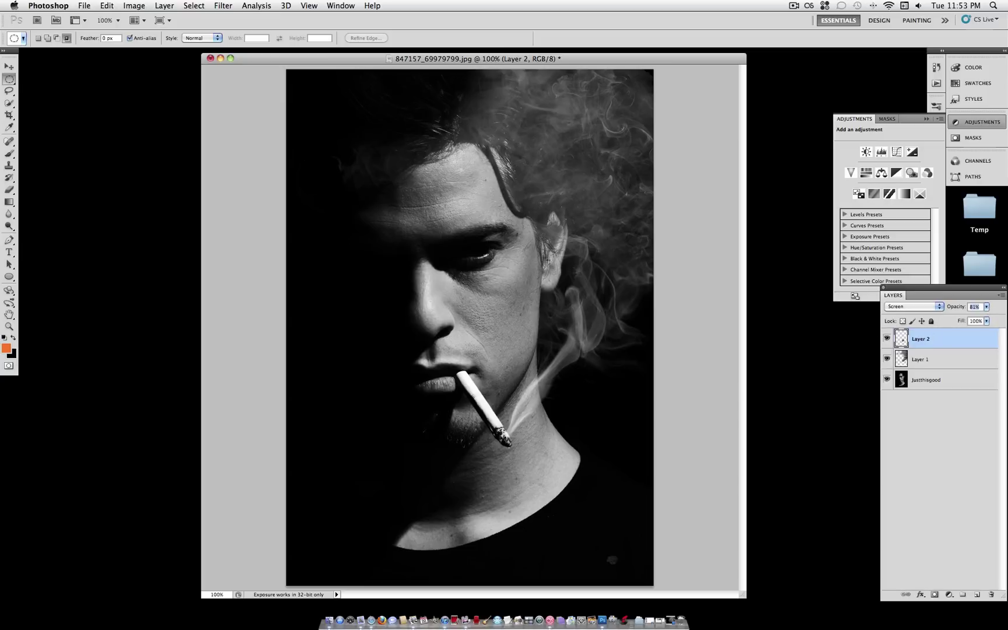
pyautogui.press('8')
pyautogui.press('9')
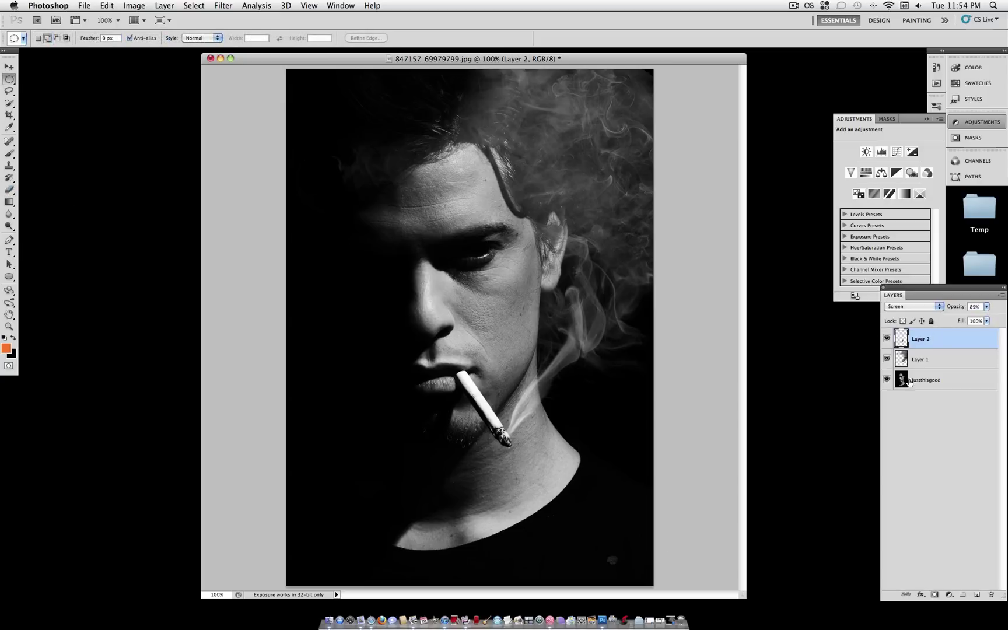
pyautogui.click(161, 5)
# Add a new empty Layer 3 and brush solid red over the cigarette tip.
pyautogui.moveTo(163, 18)
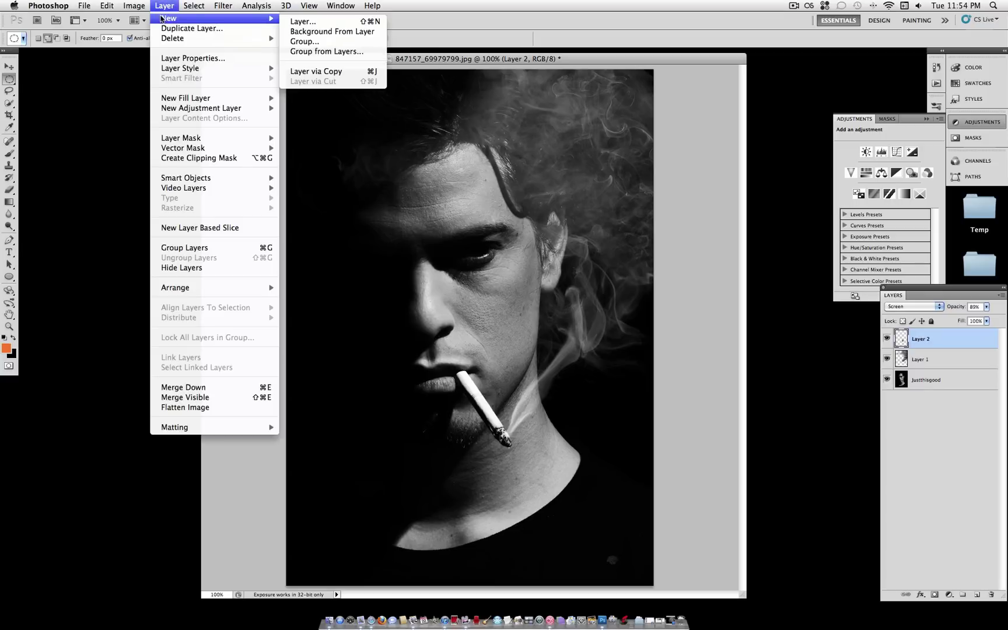
pyautogui.click(302, 21)
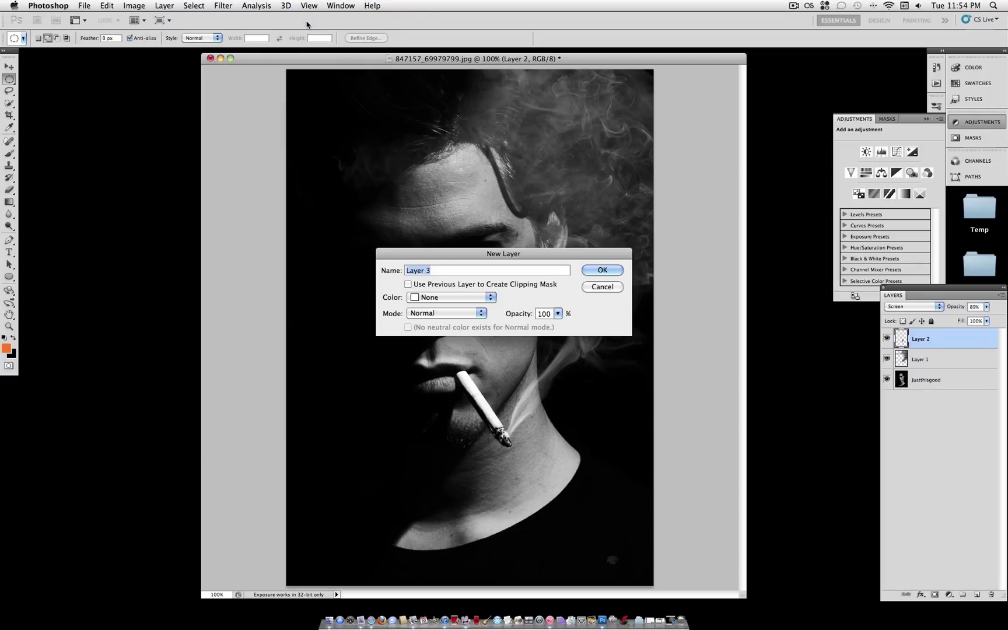
pyautogui.press('Return')
pyautogui.press('b')
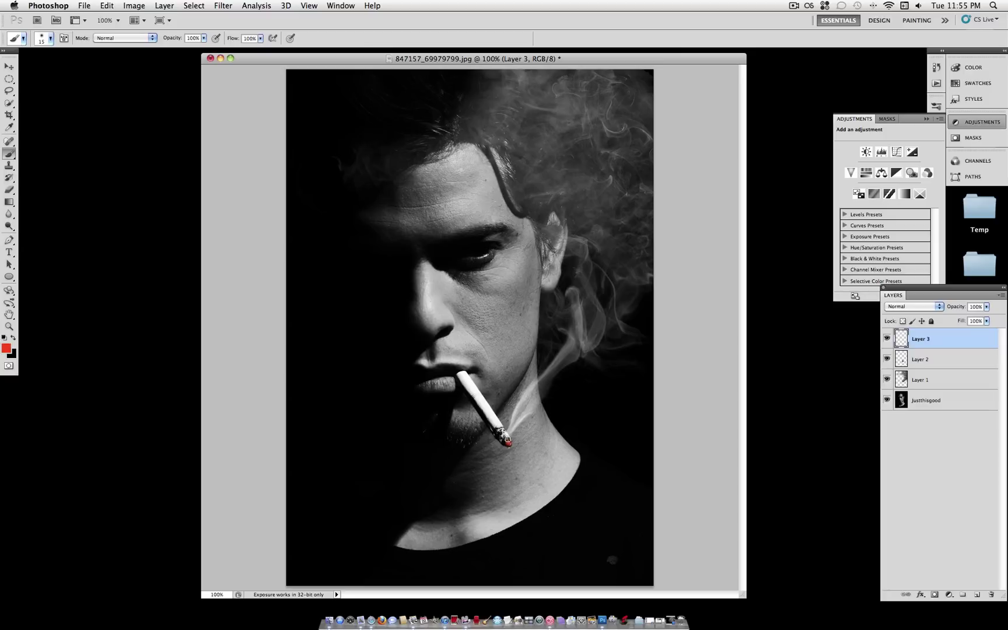
pyautogui.moveTo(506, 442); pyautogui.dragTo(500, 438)
# Change Layer 3's blend mode to Screen.
pyautogui.click(905, 308)
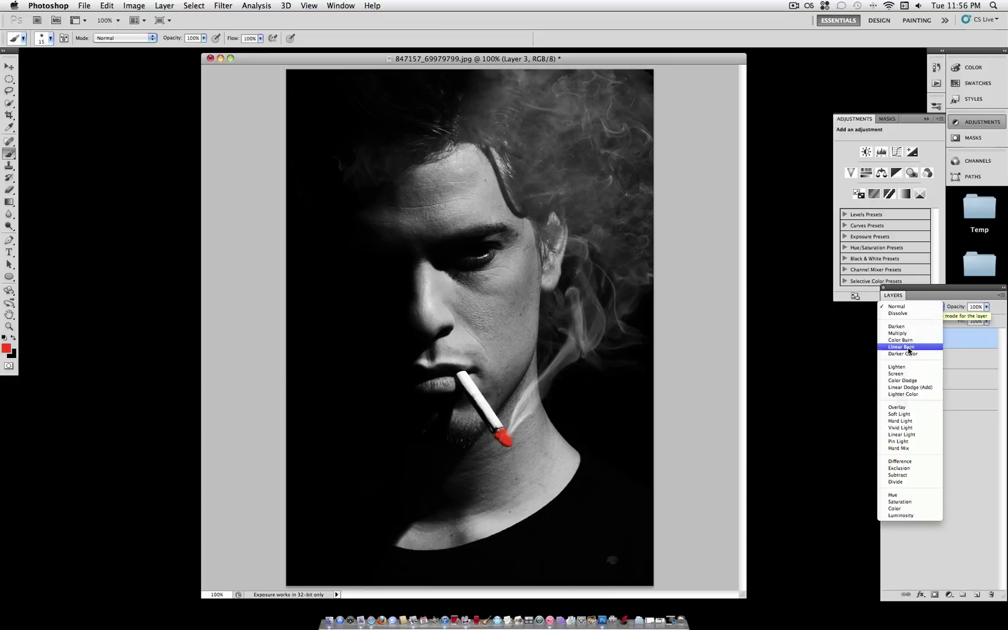
pyautogui.click(907, 374)
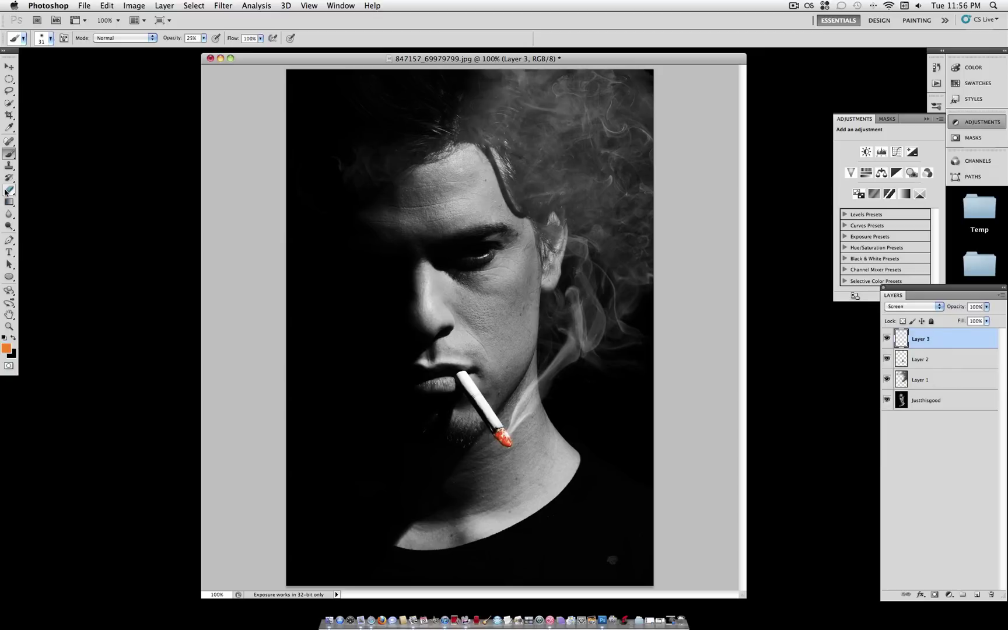
pyautogui.click(7, 190)
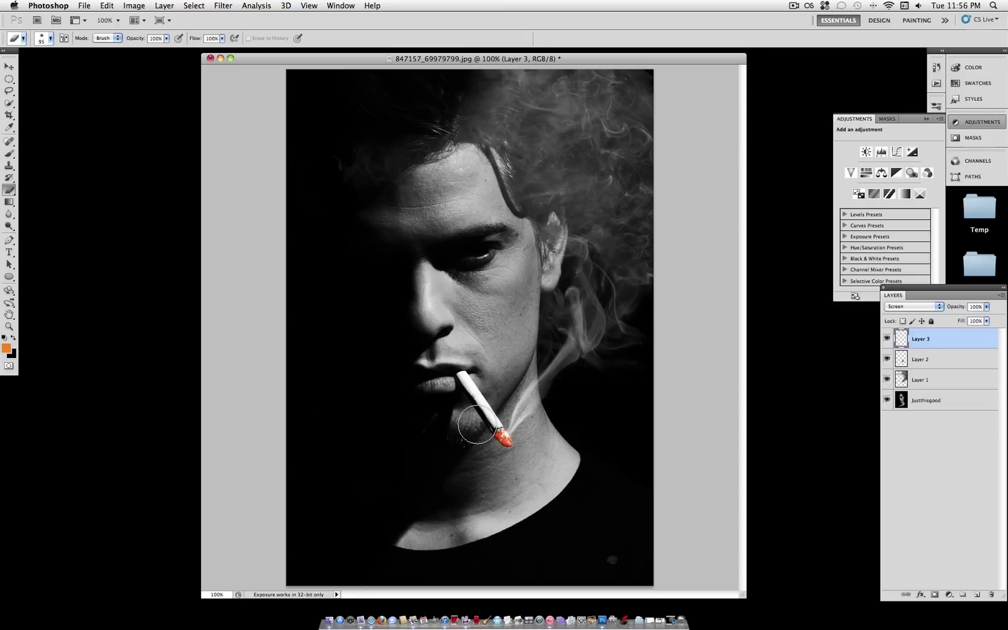